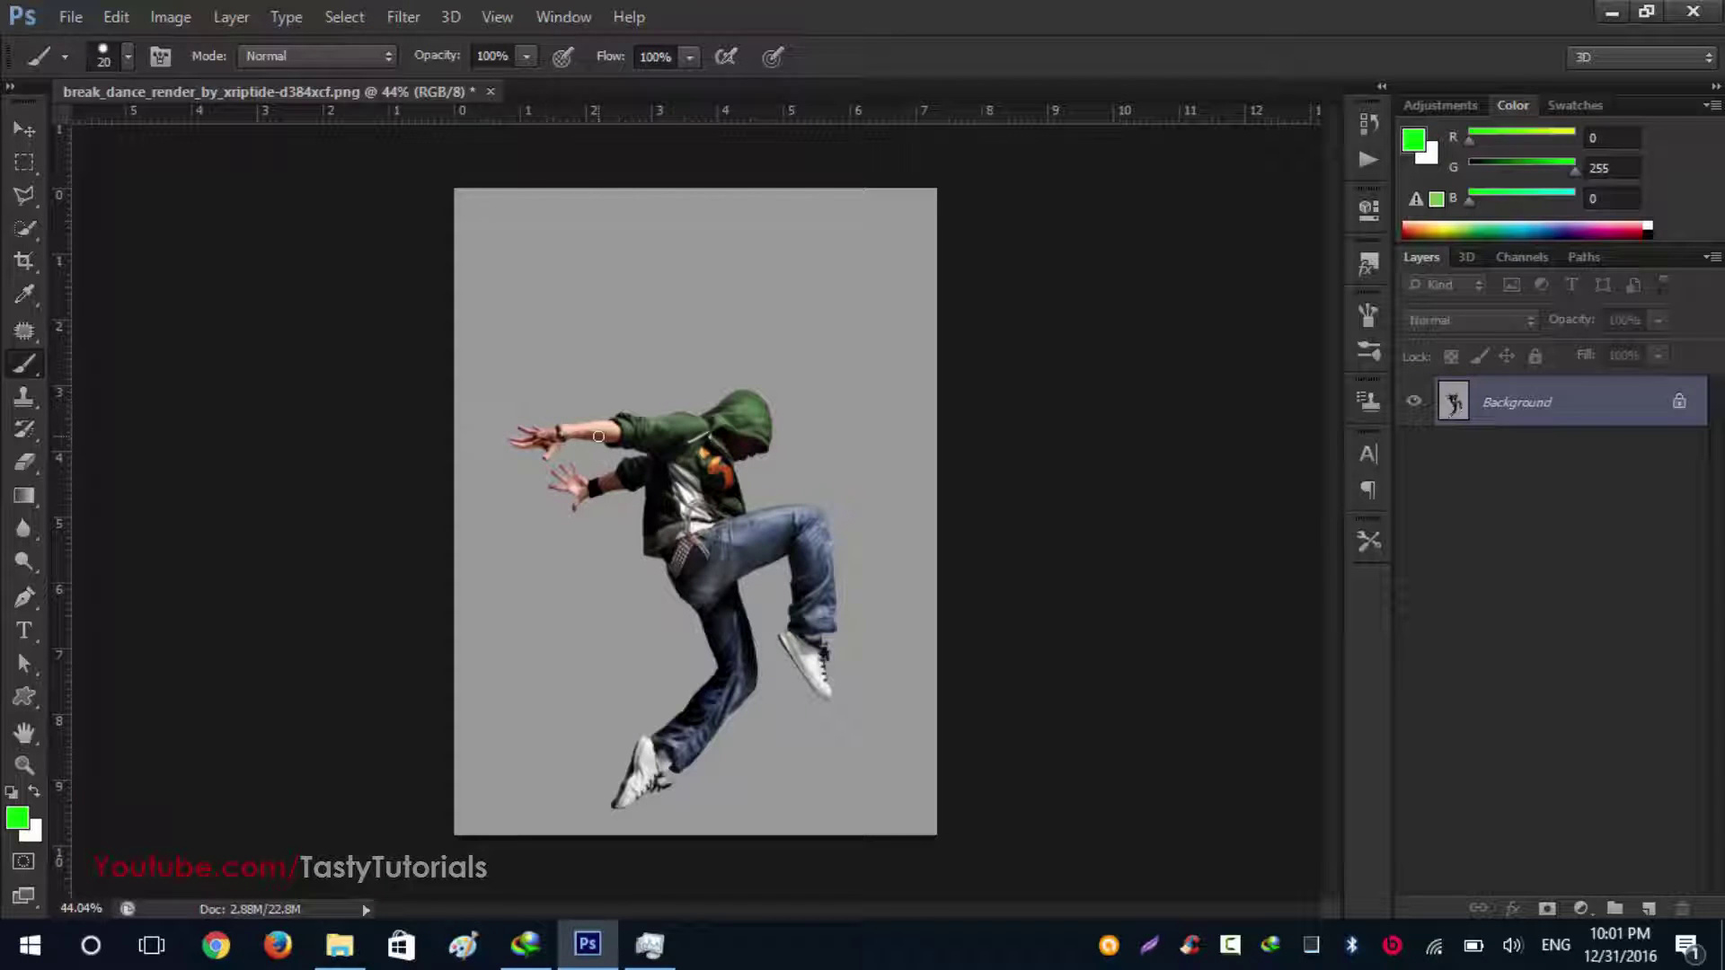
# Bring up the Actions panel from the Window menu
pyautogui.scroll(3, 565, 428)
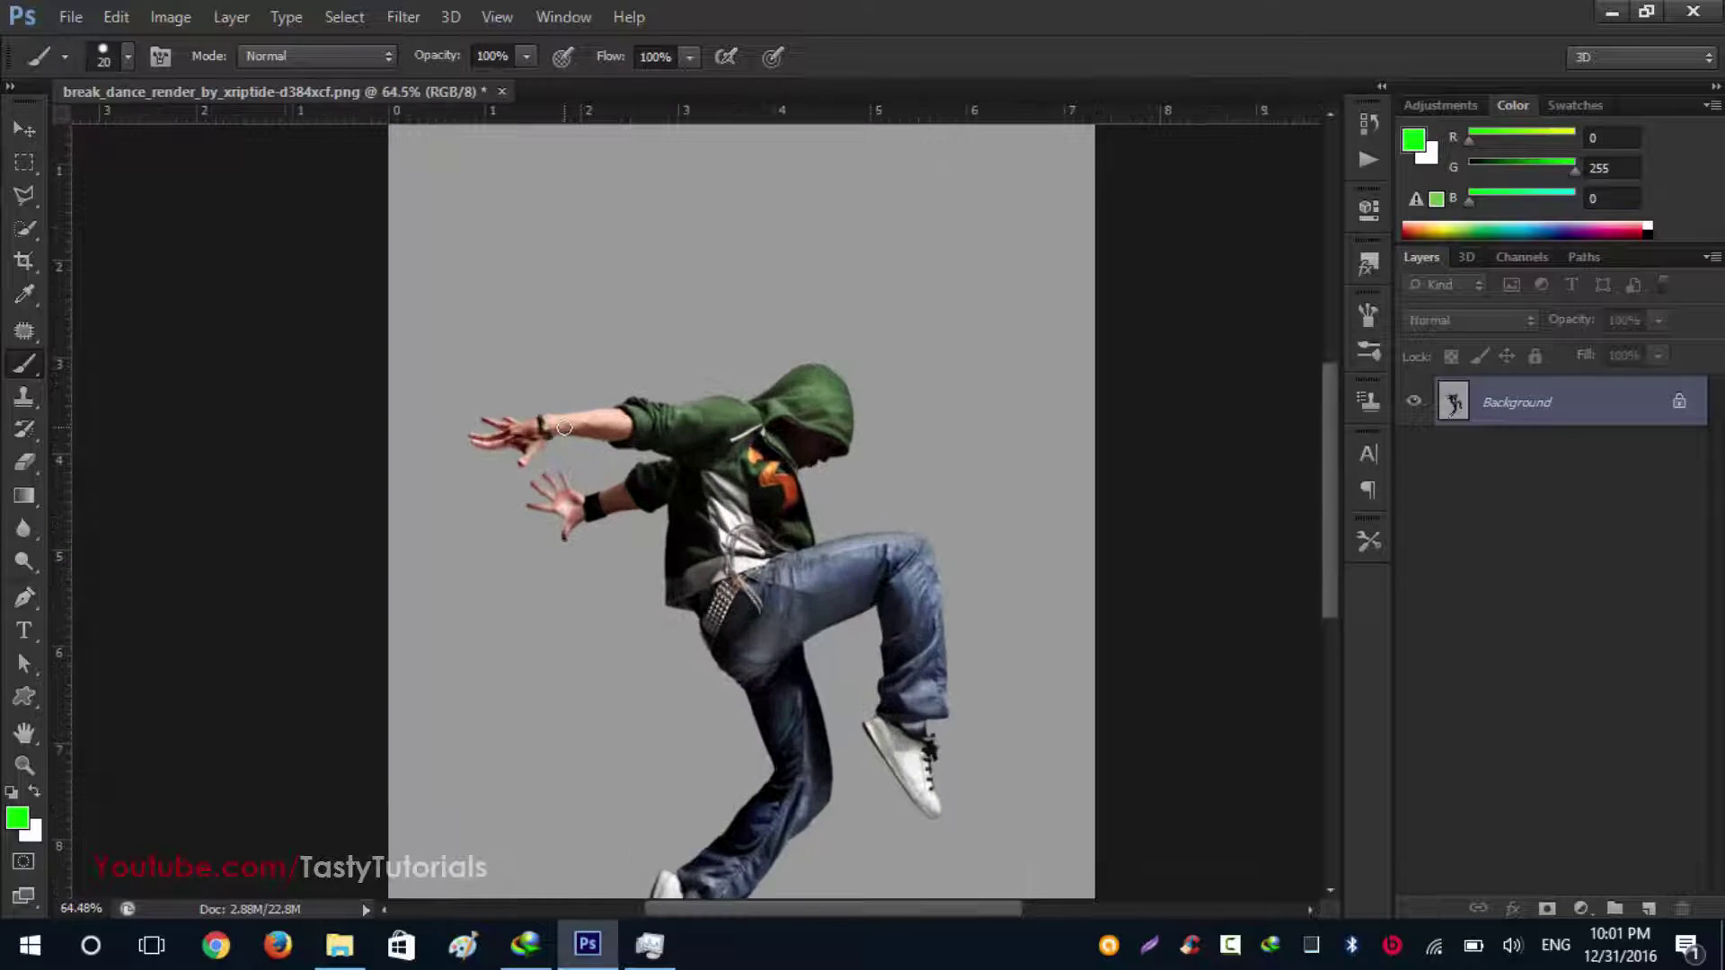
pyautogui.scroll(-2, 565, 427)
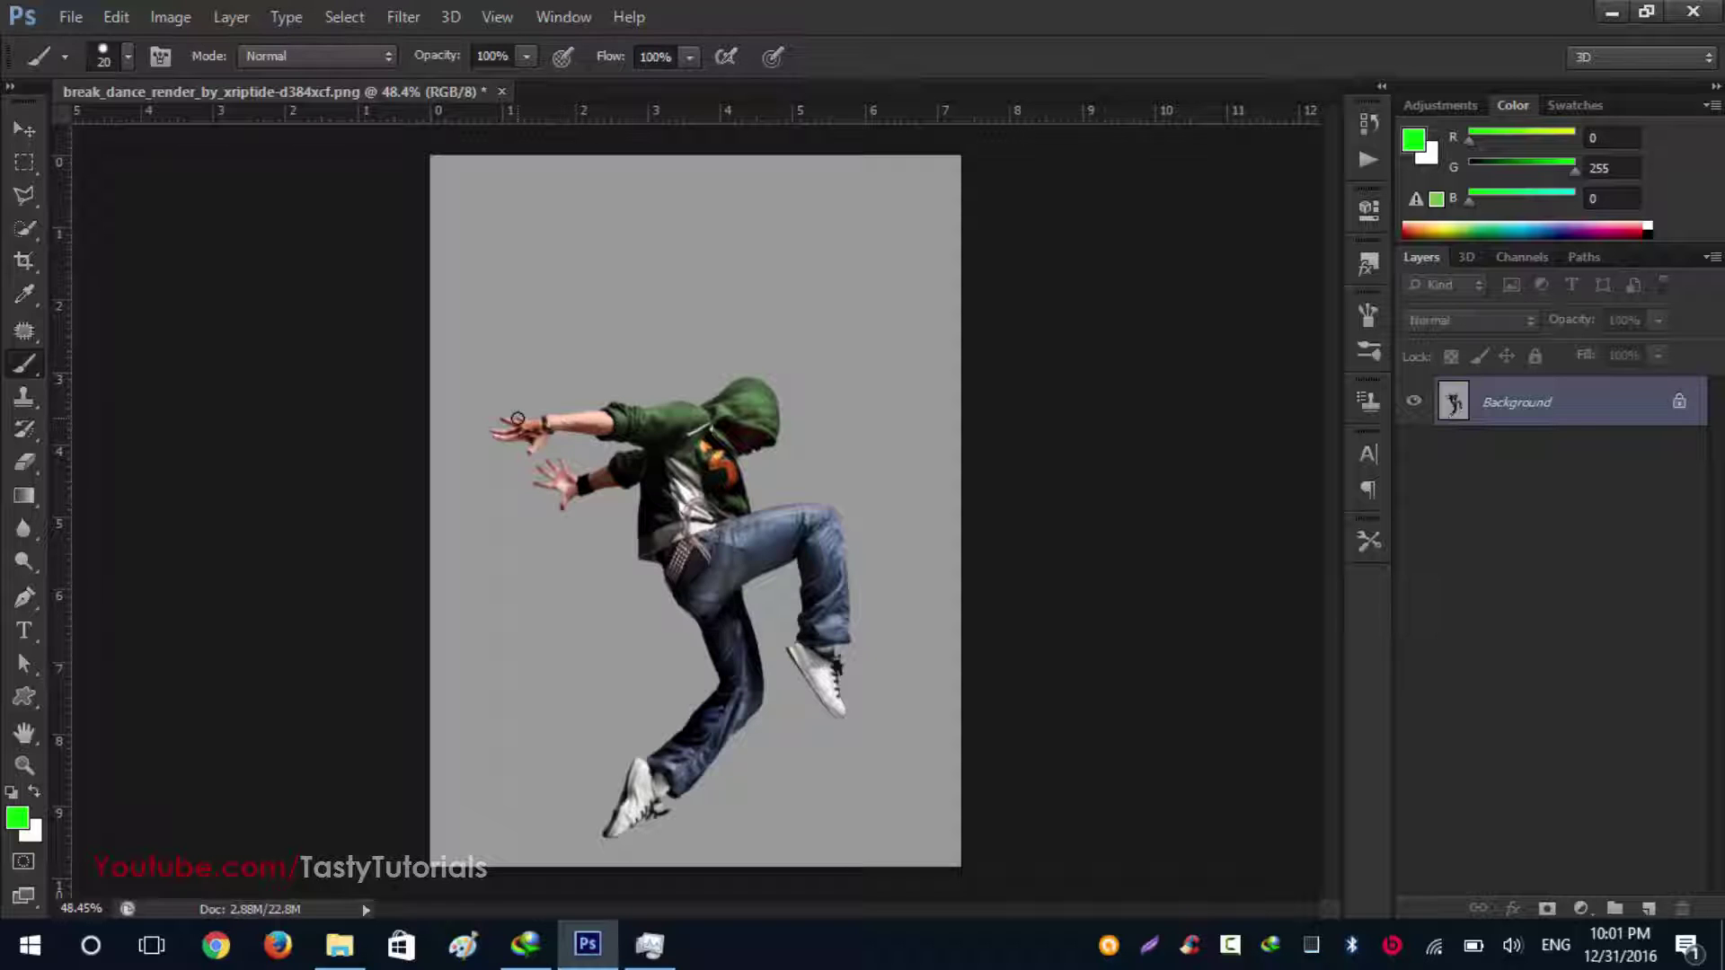
pyautogui.scroll(3, 520, 419)
pyautogui.scroll(-2, 582, 424)
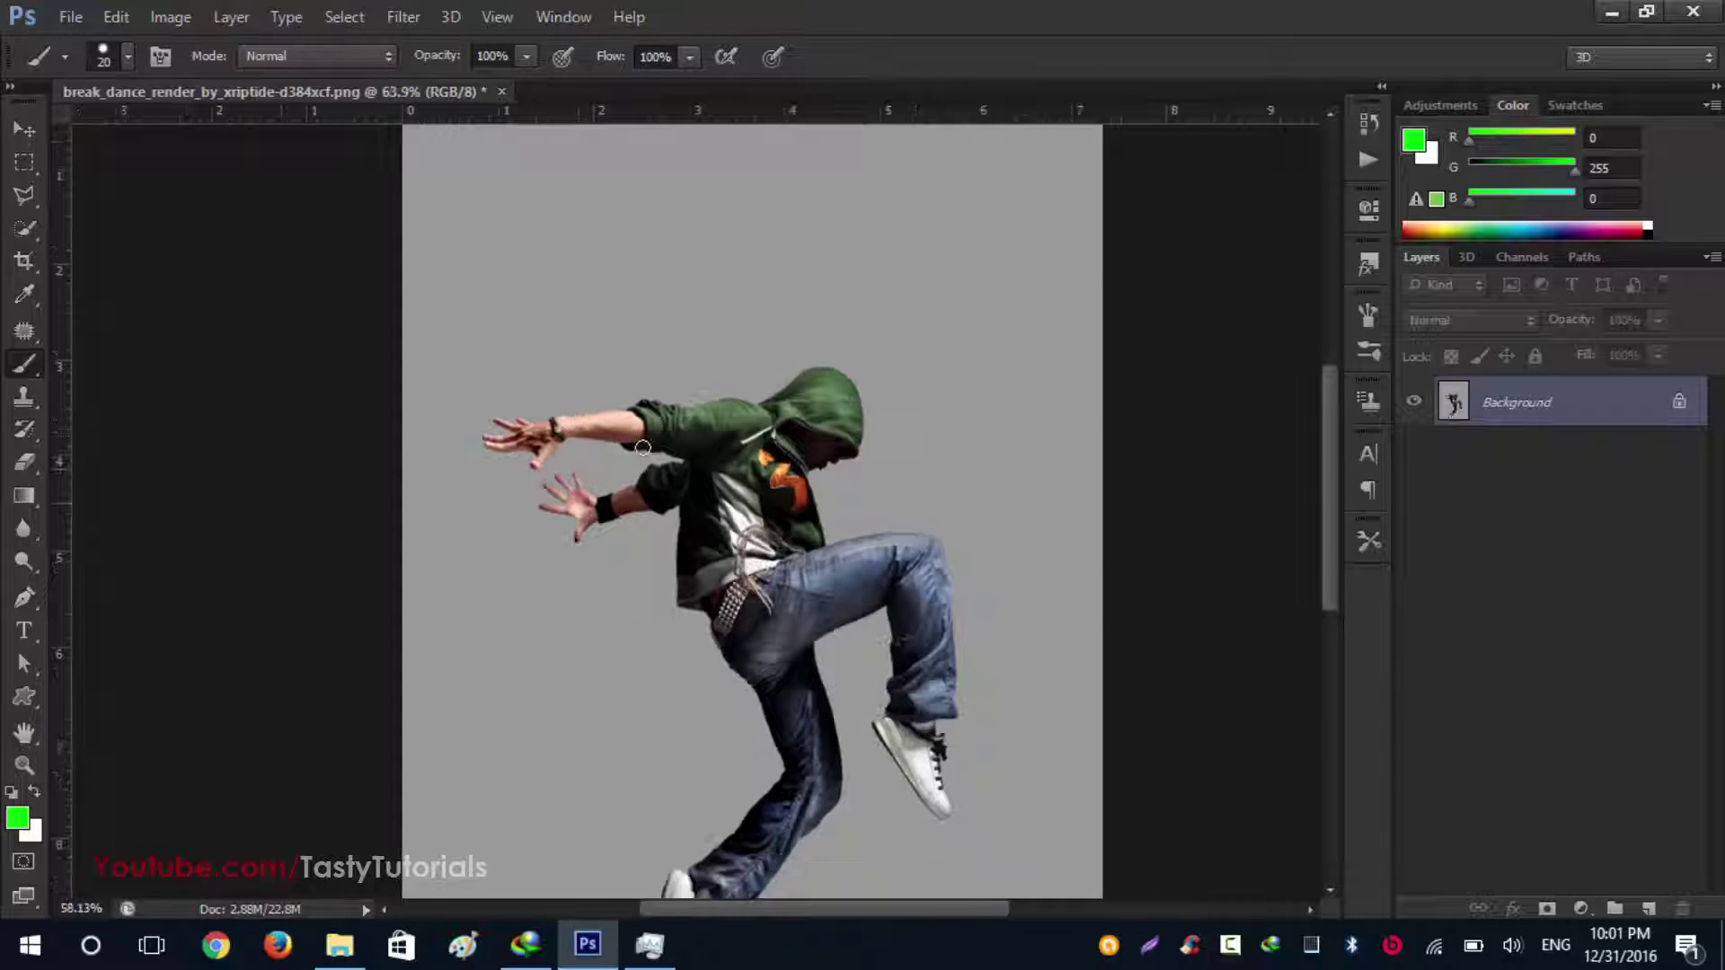
pyautogui.scroll(-2, 971, 484)
pyautogui.scroll(3, 805, 234)
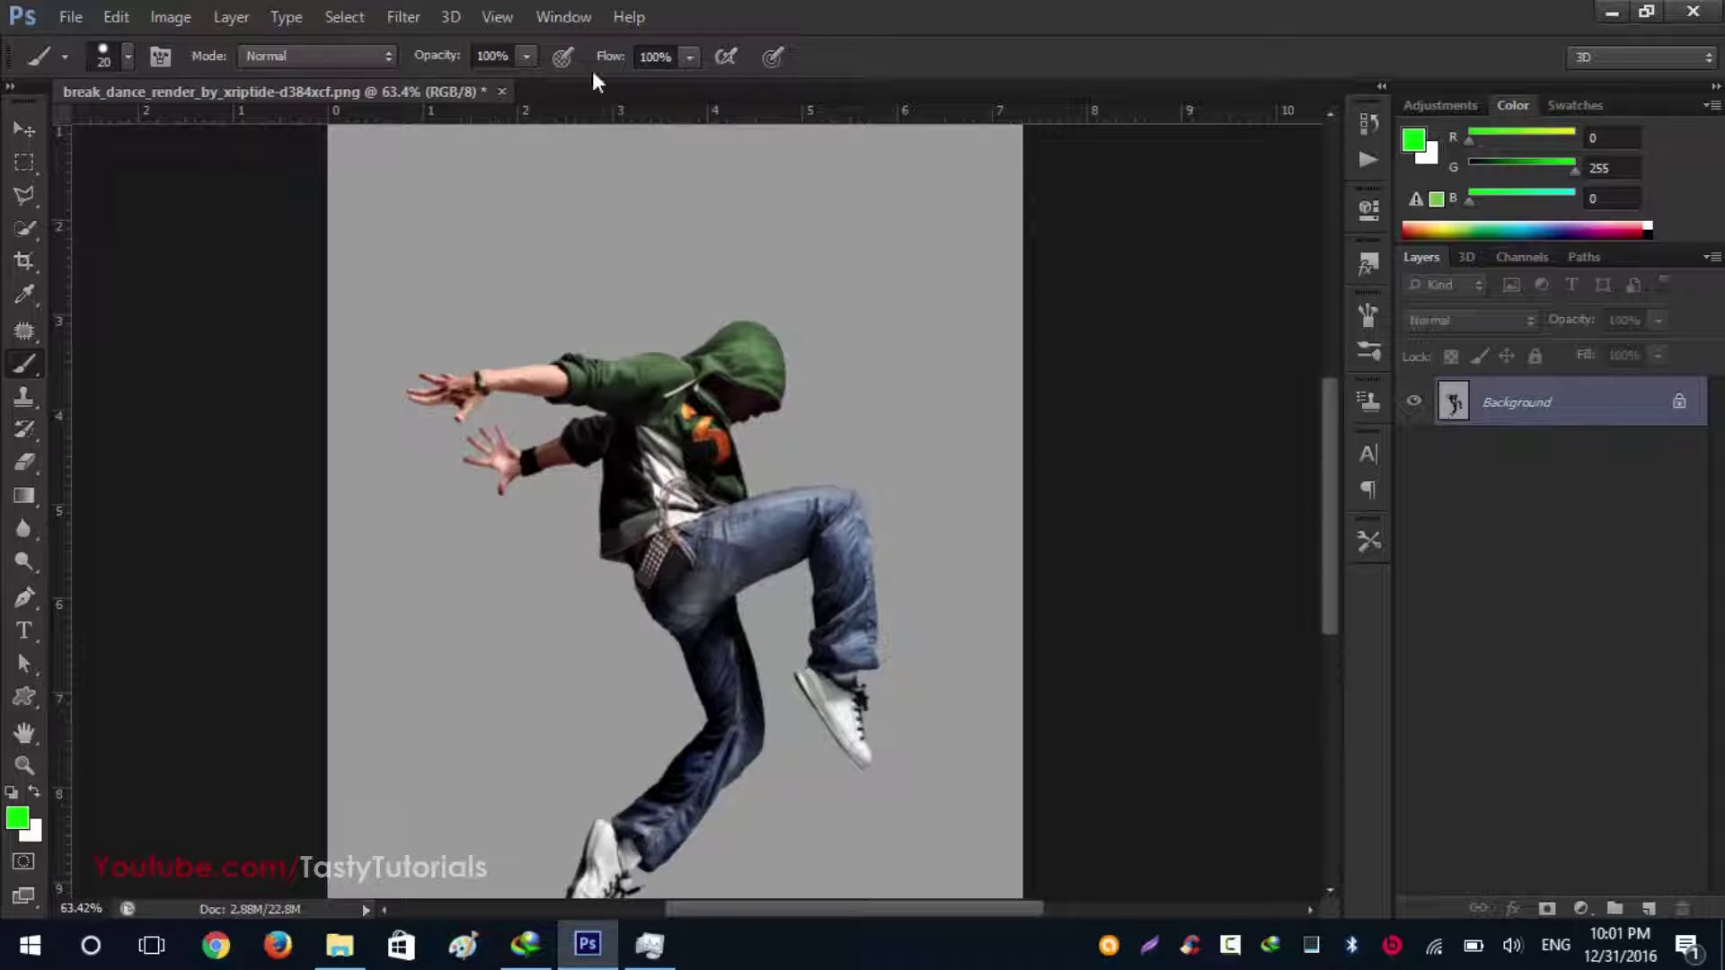
pyautogui.scroll(-2, 586, 265)
pyautogui.click(564, 17)
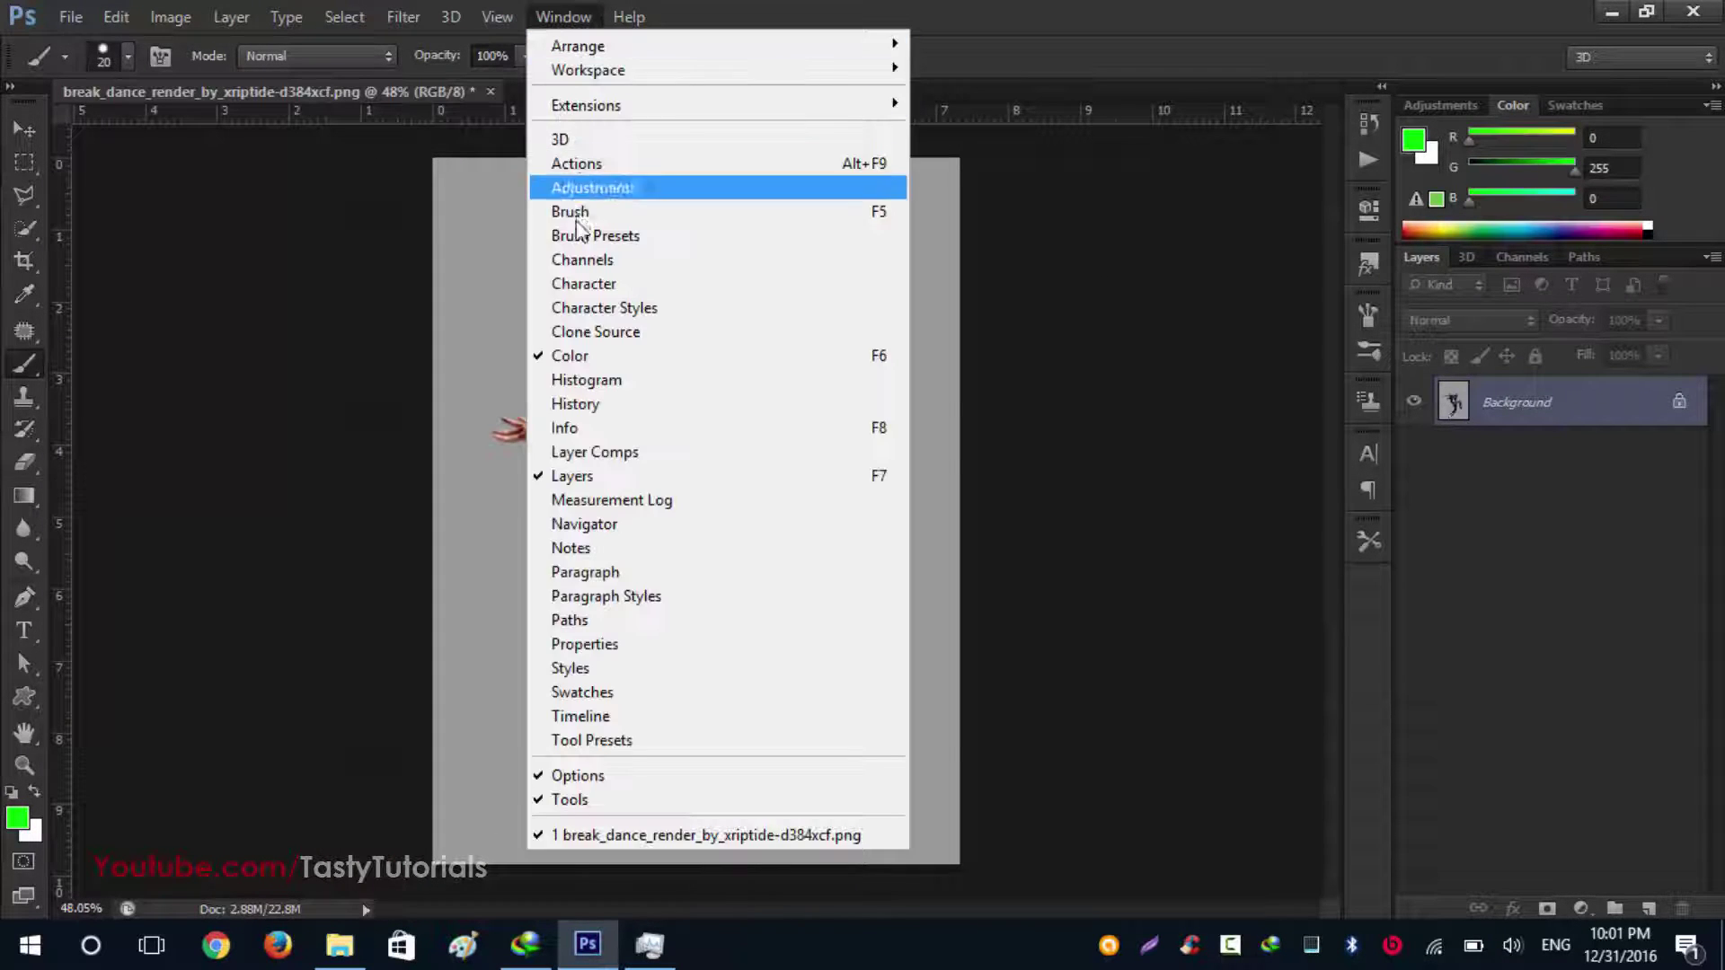
pyautogui.press('Escape')
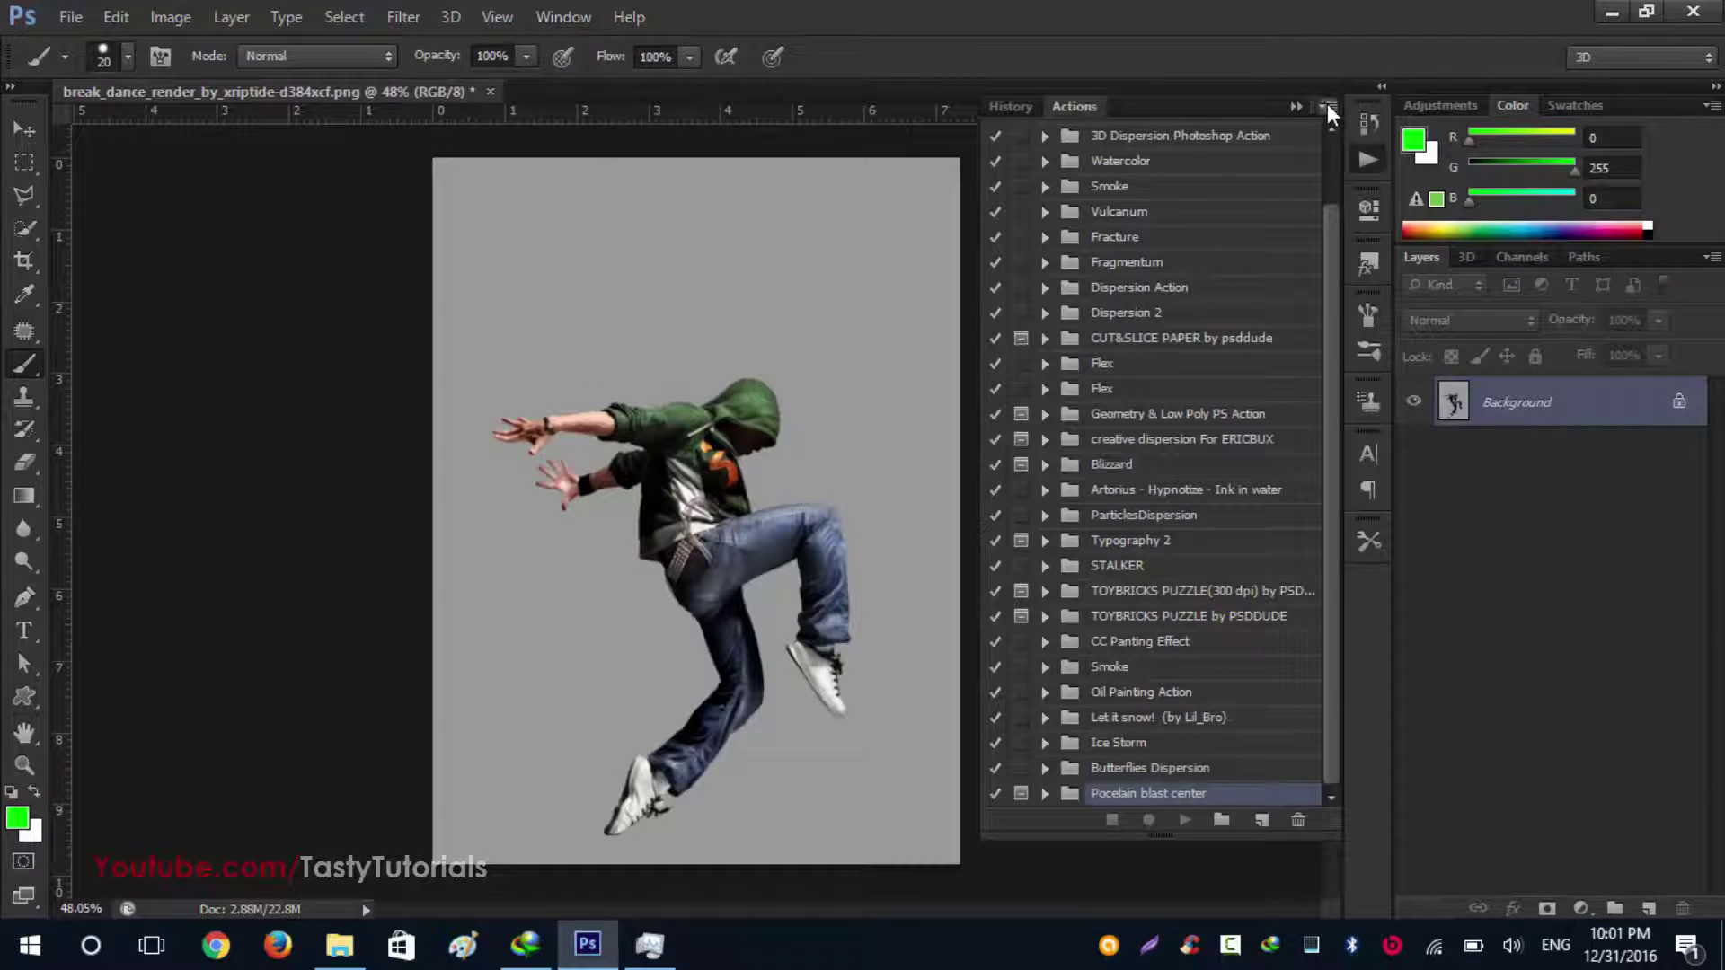
# Load the Porcelain blast.atn action set, then select and expand its blast UP action
pyautogui.click(1328, 105)
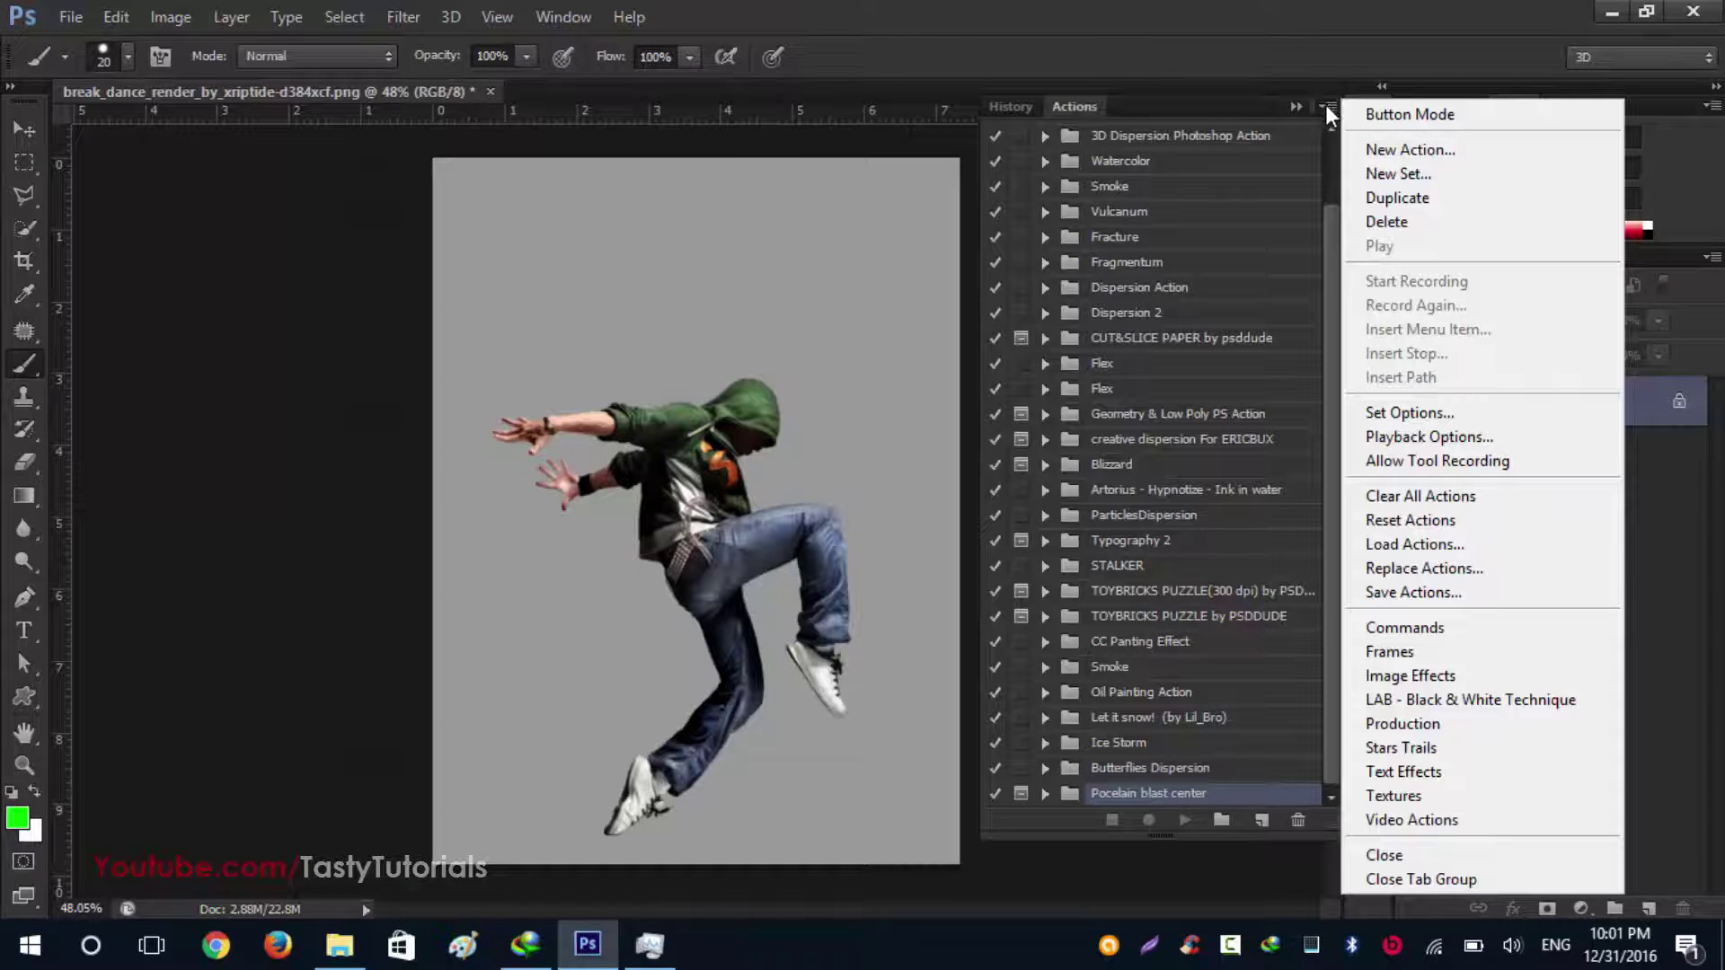
pyautogui.click(1461, 544)
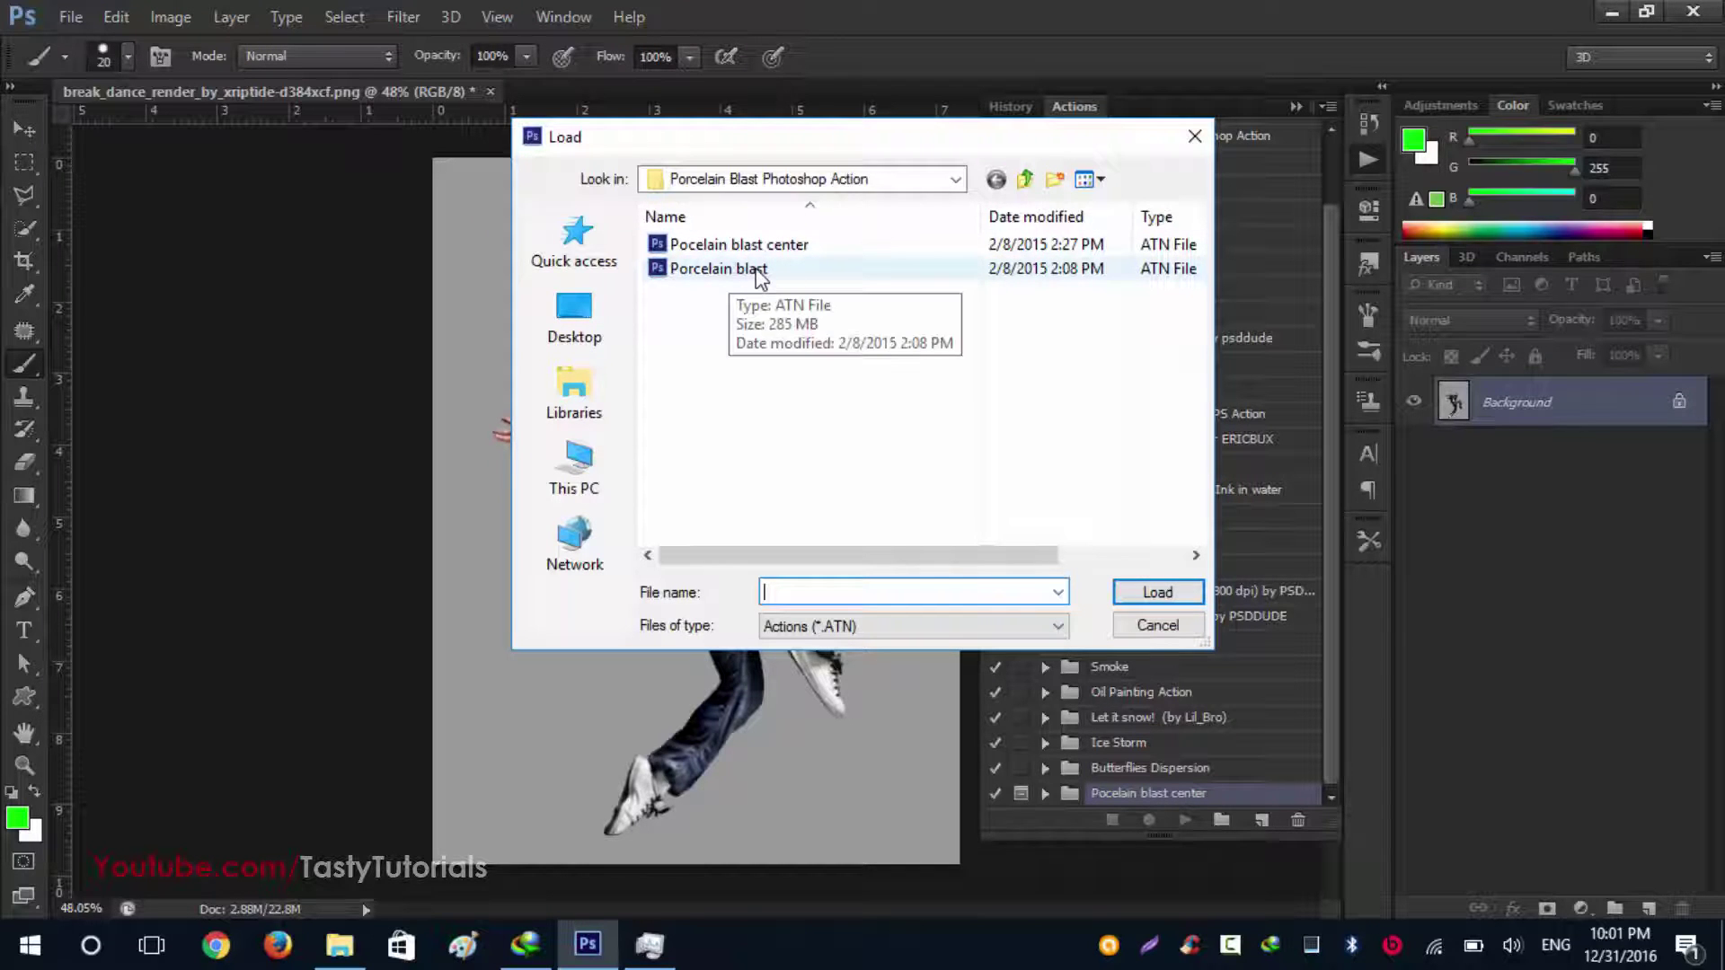
pyautogui.click(708, 278)
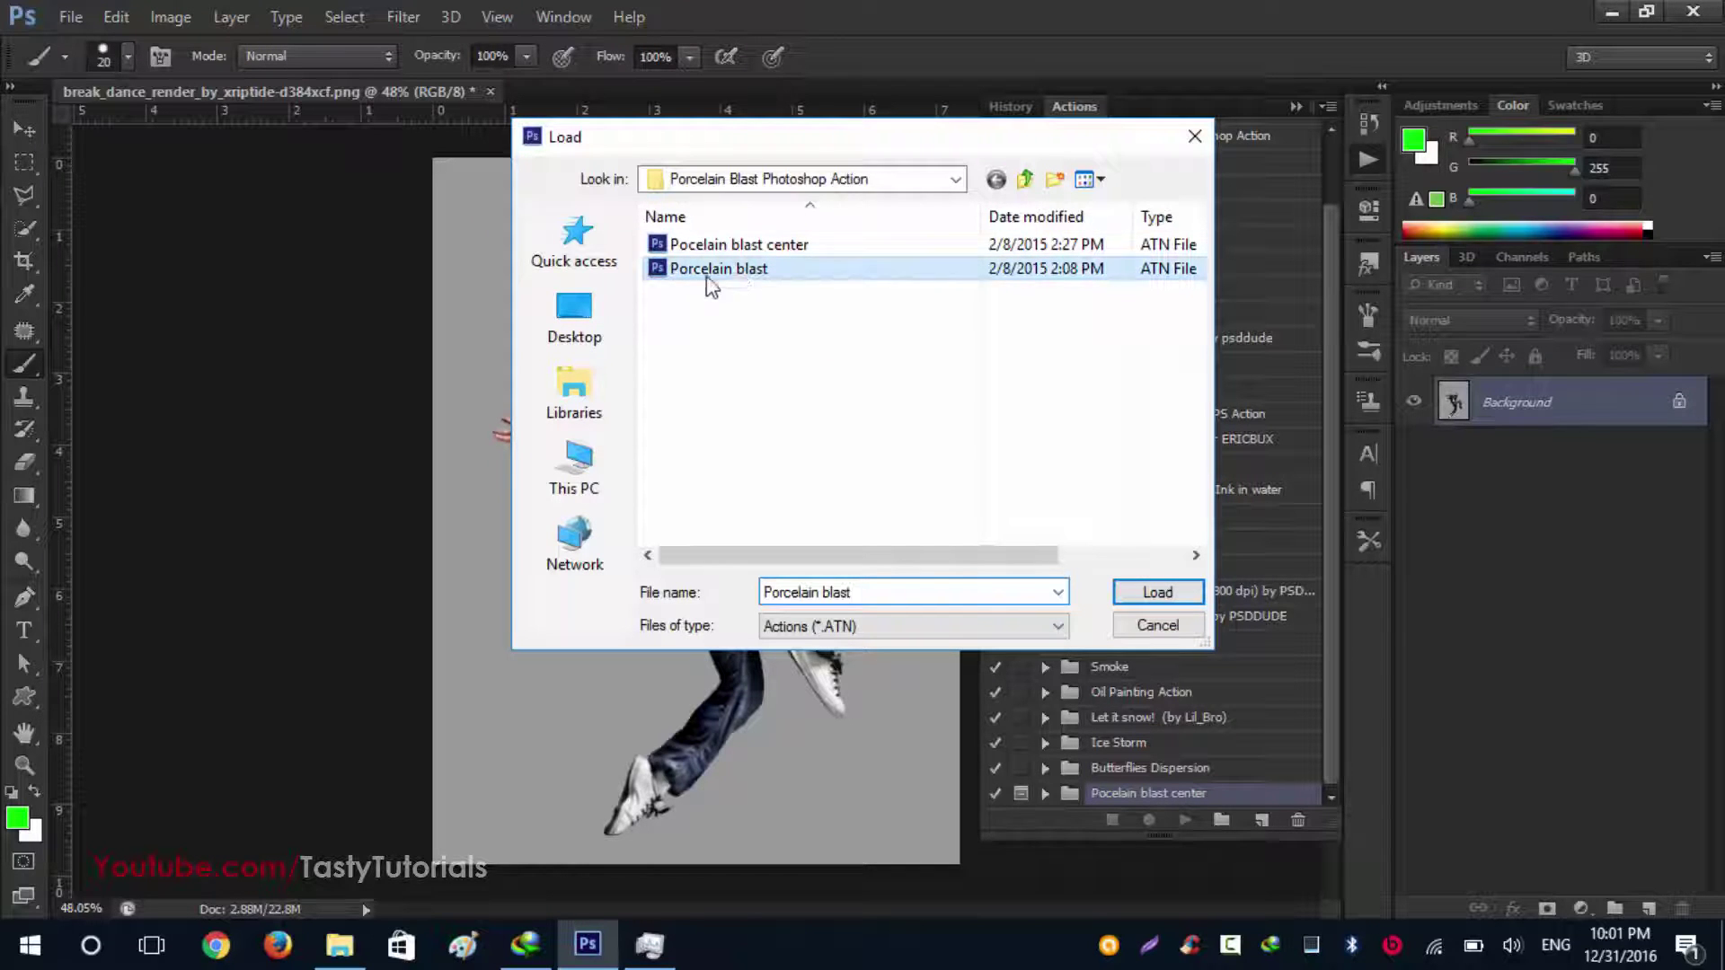
pyautogui.click(1155, 594)
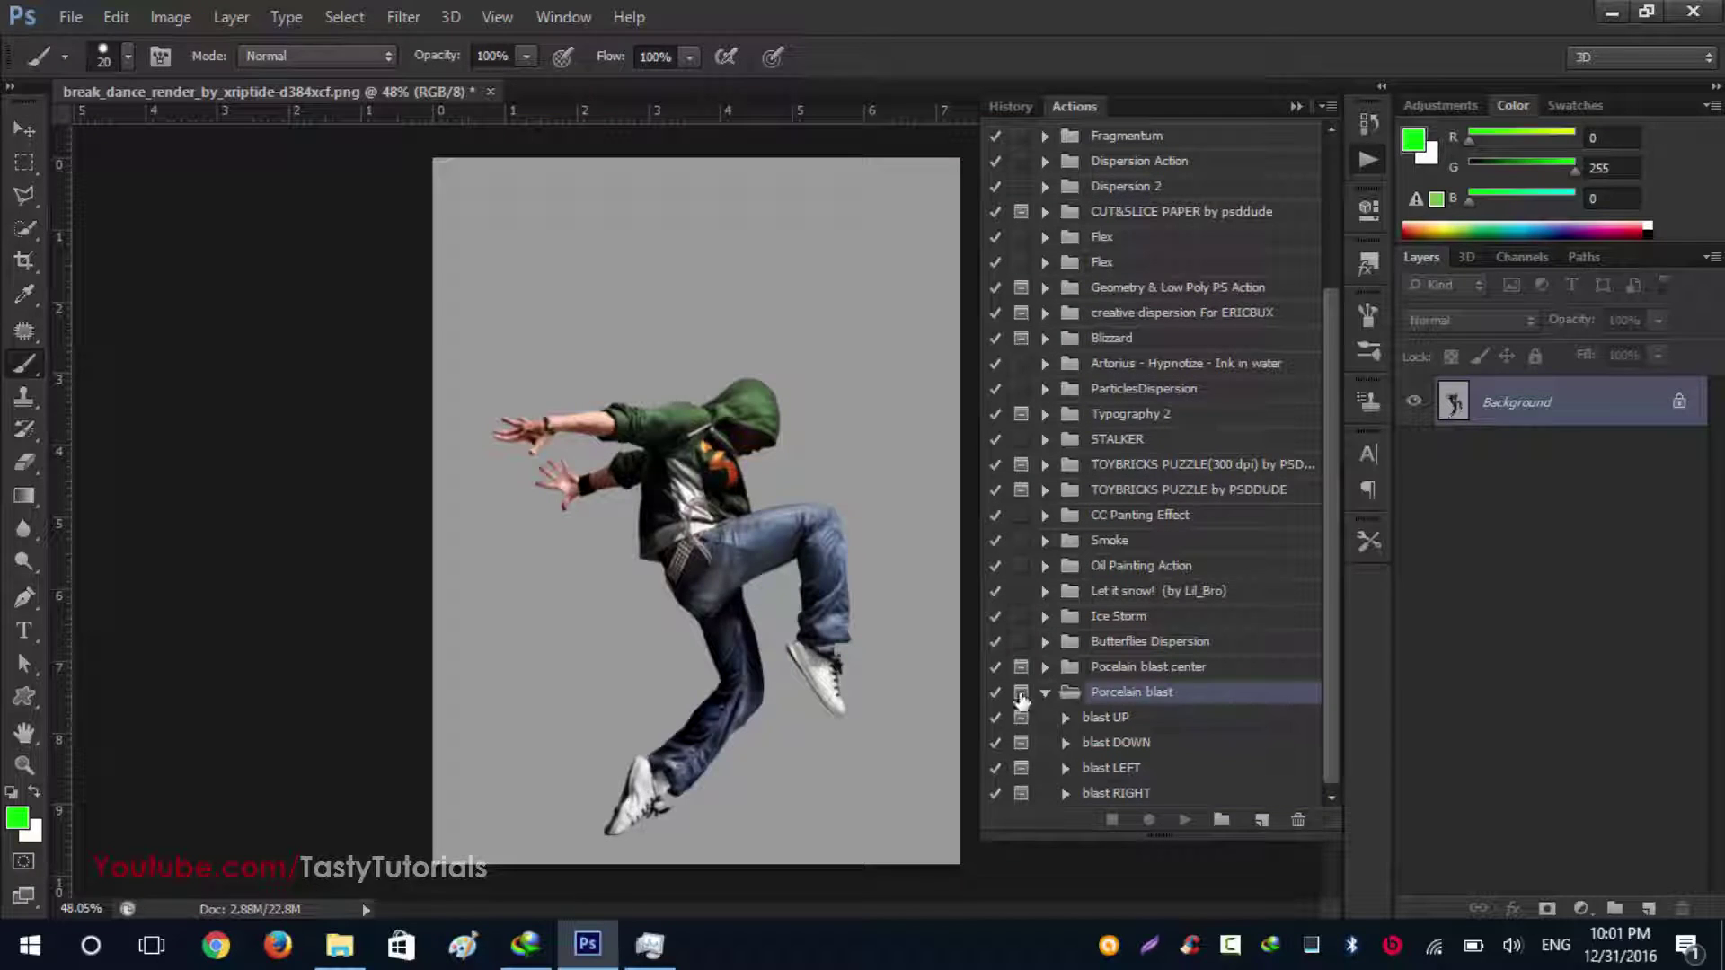
pyautogui.click(1121, 720)
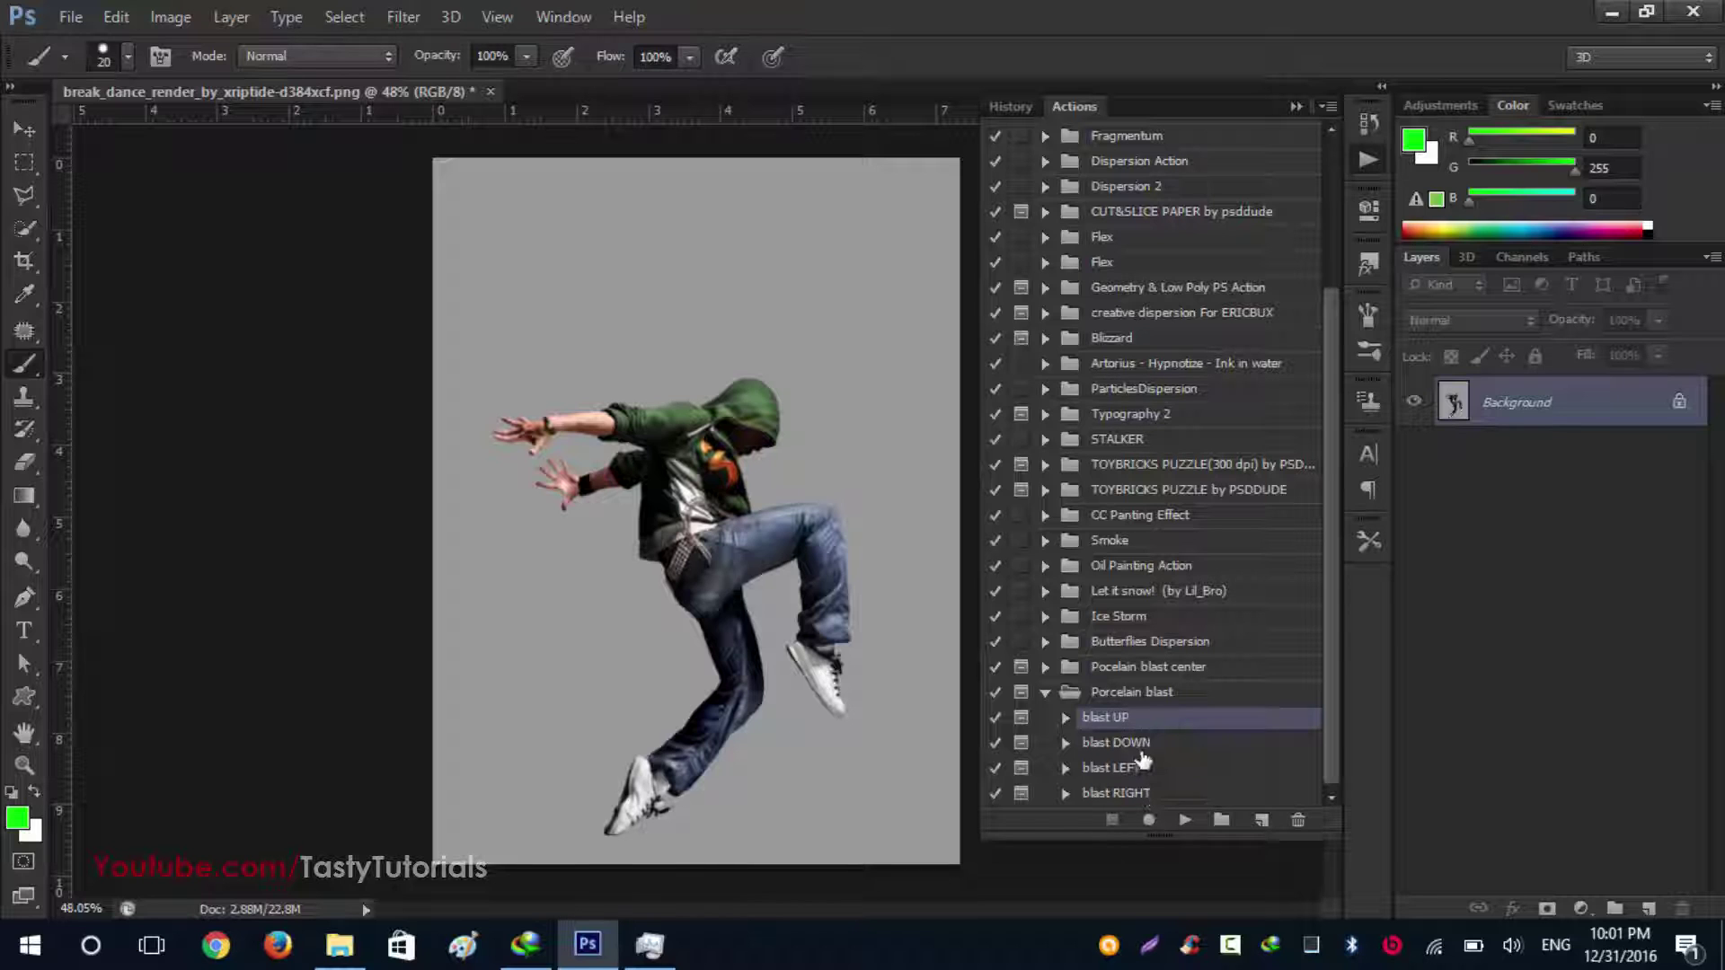
pyautogui.click(1067, 718)
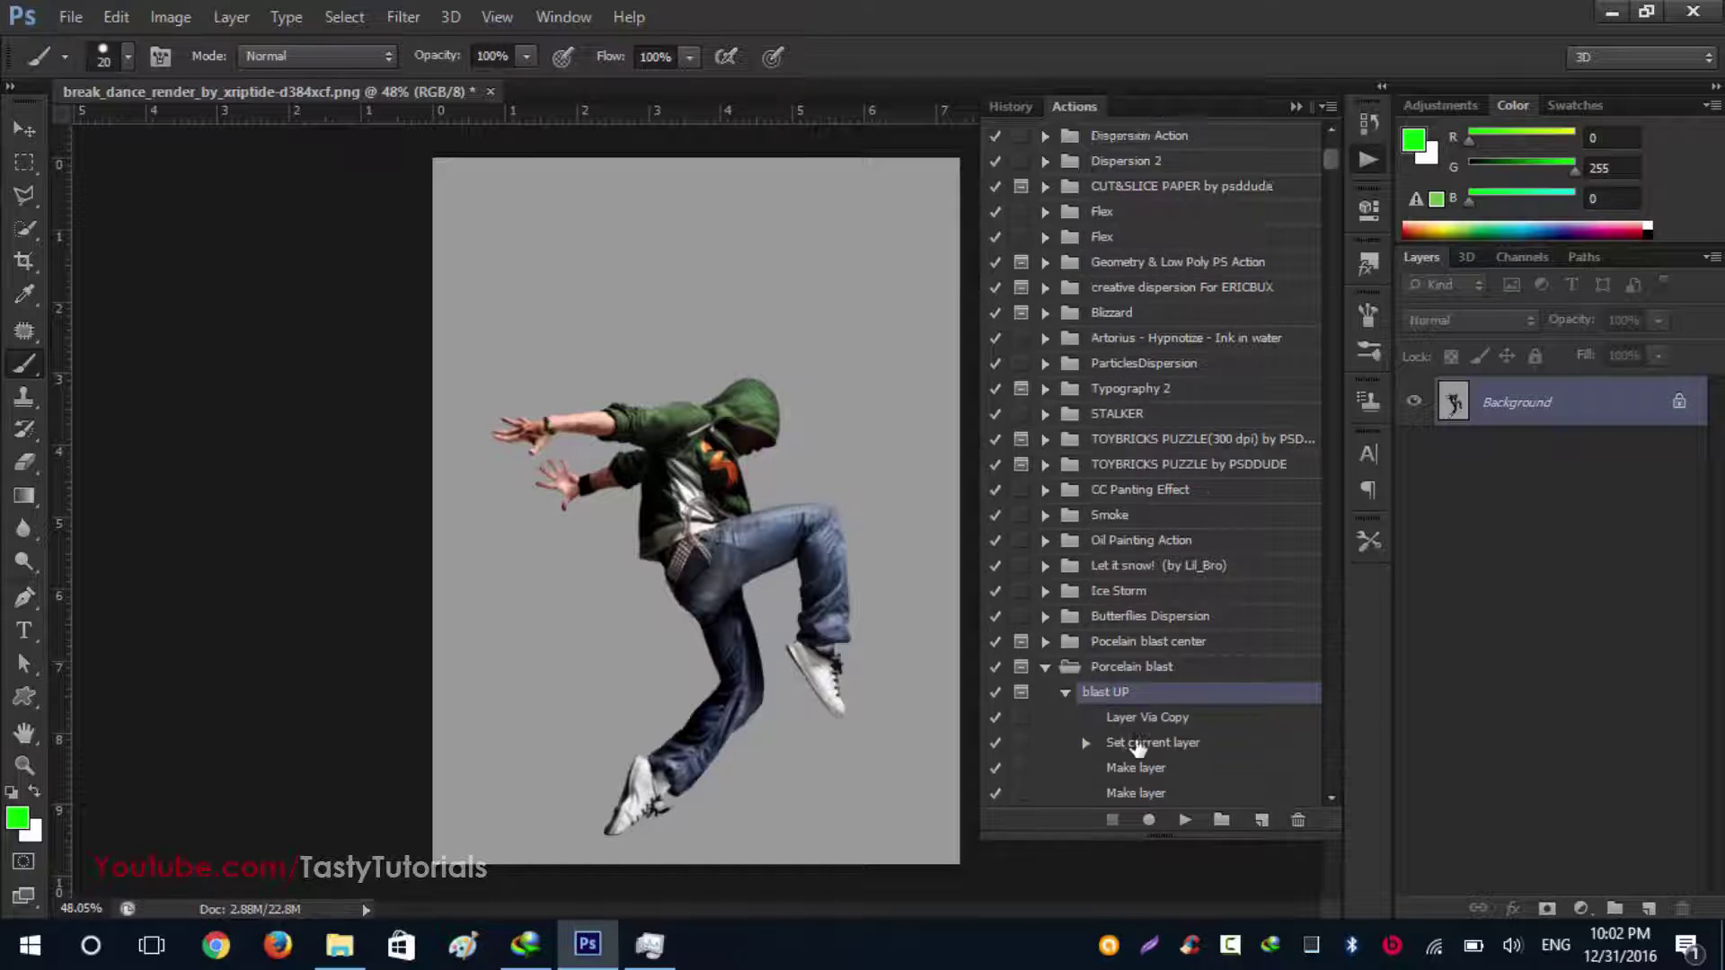
# Purge all of Photoshop's cached memory with Edit > Purge > All, confirming the warning
pyautogui.click(116, 16)
pyautogui.moveTo(327, 655)
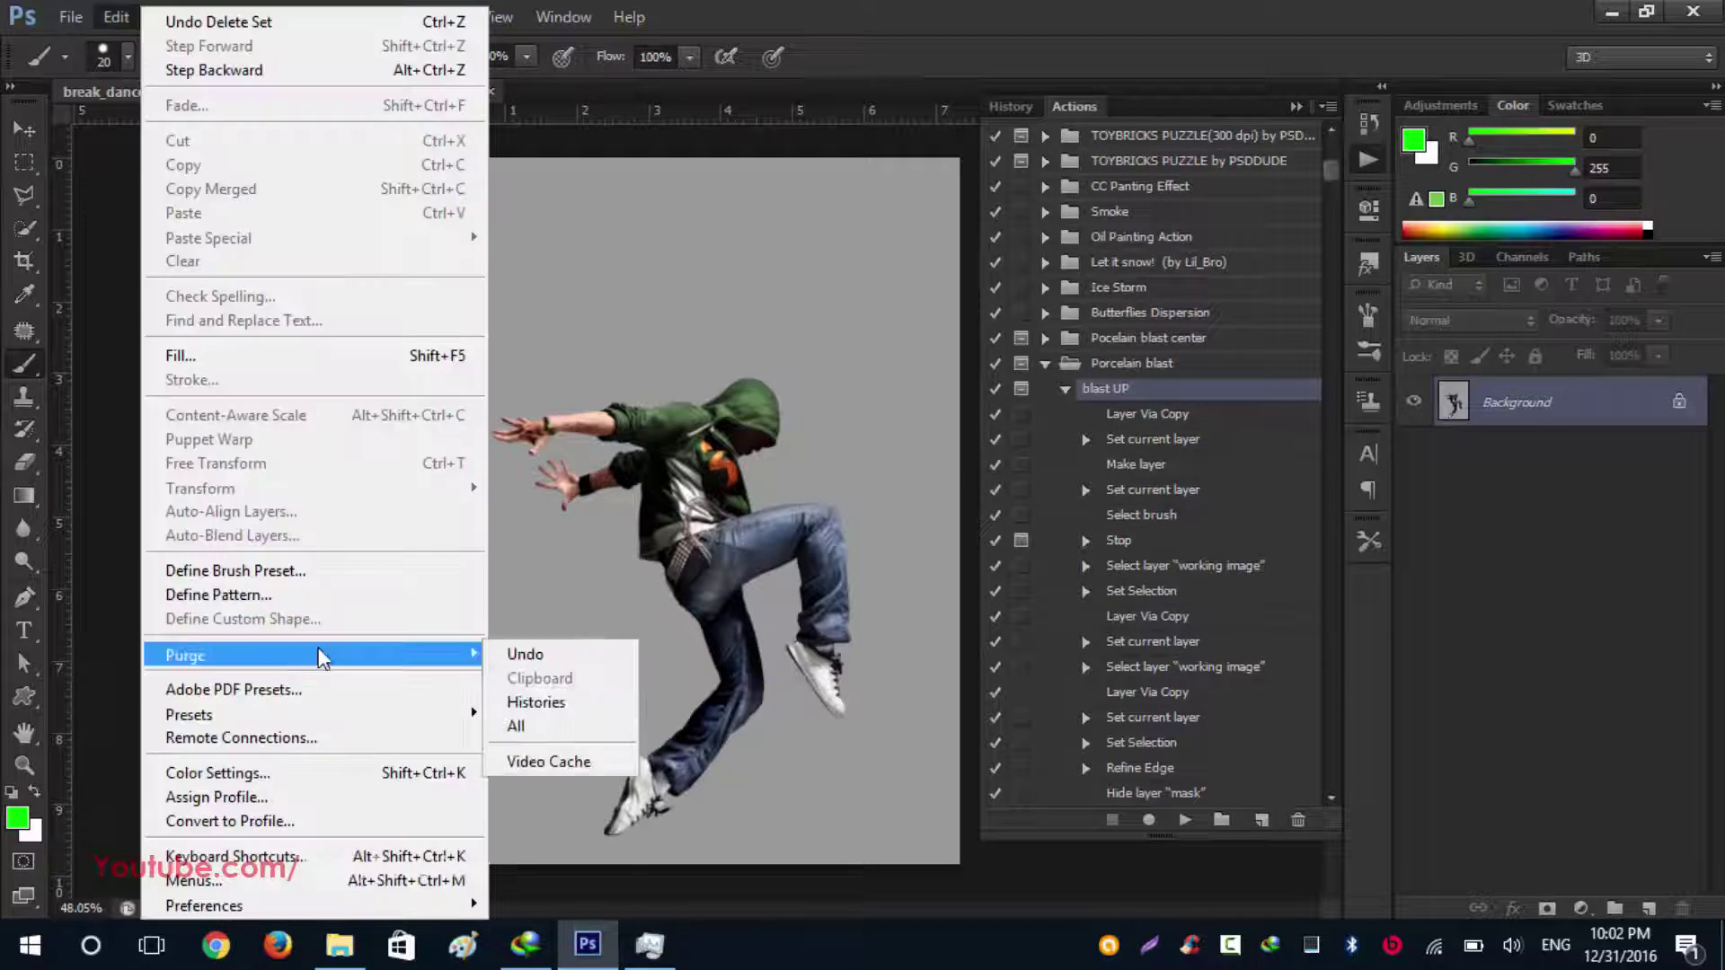
pyautogui.click(538, 726)
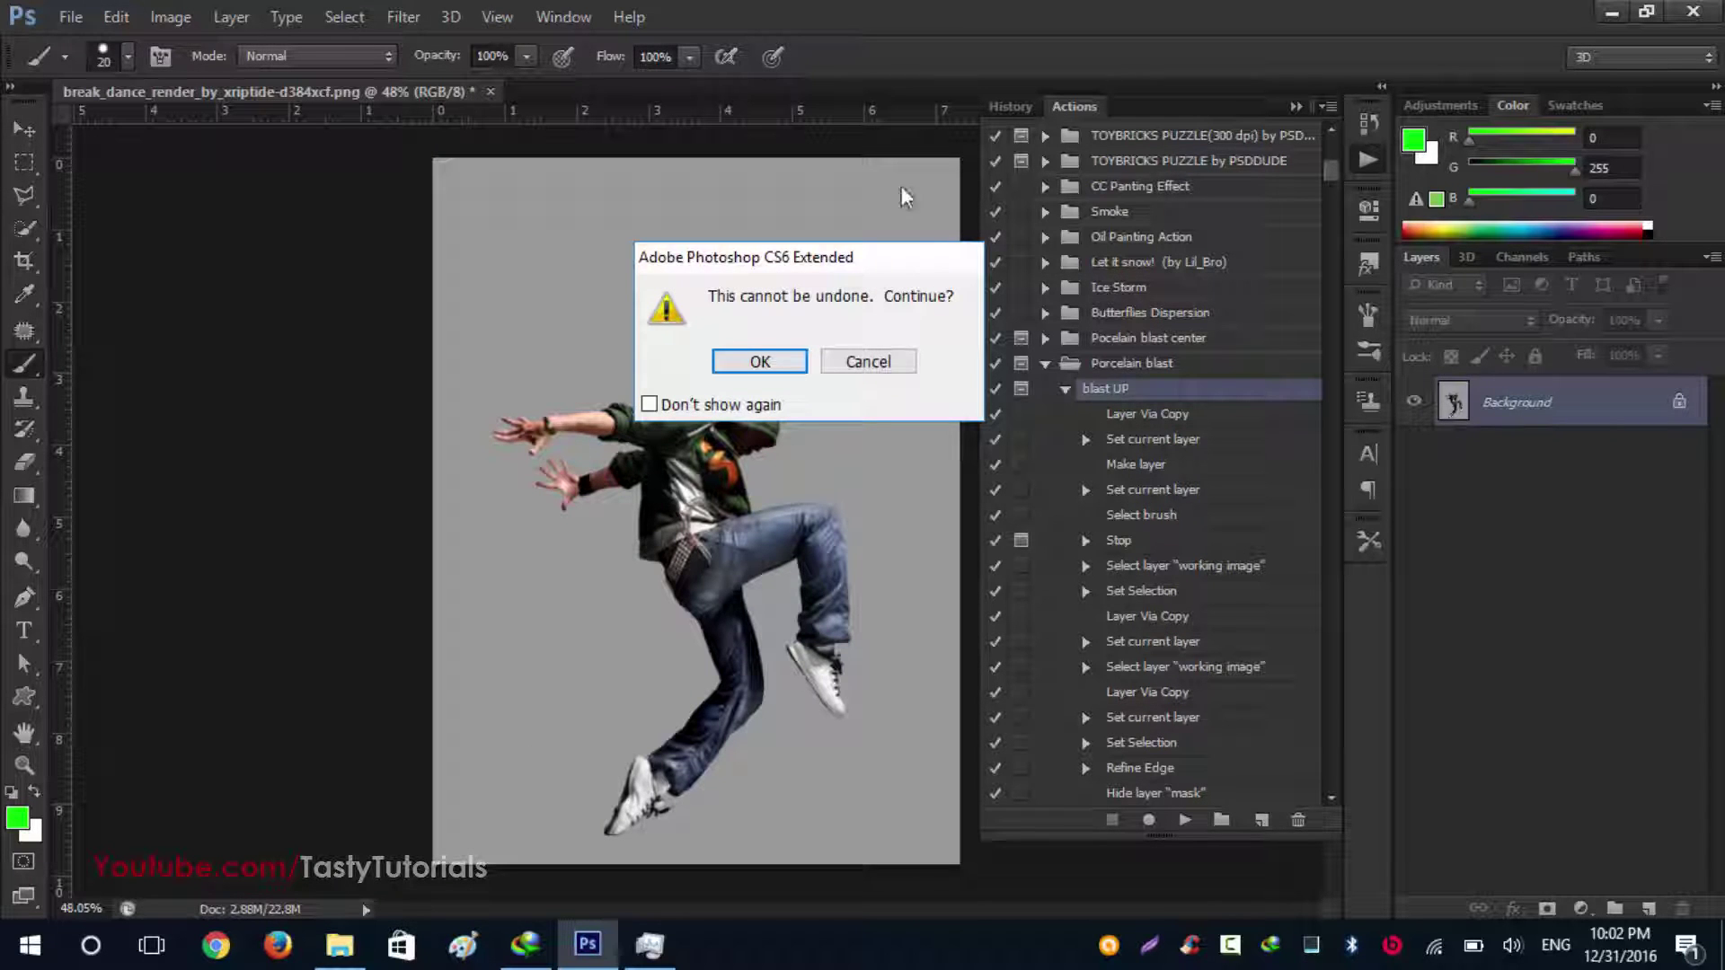
pyautogui.click(759, 361)
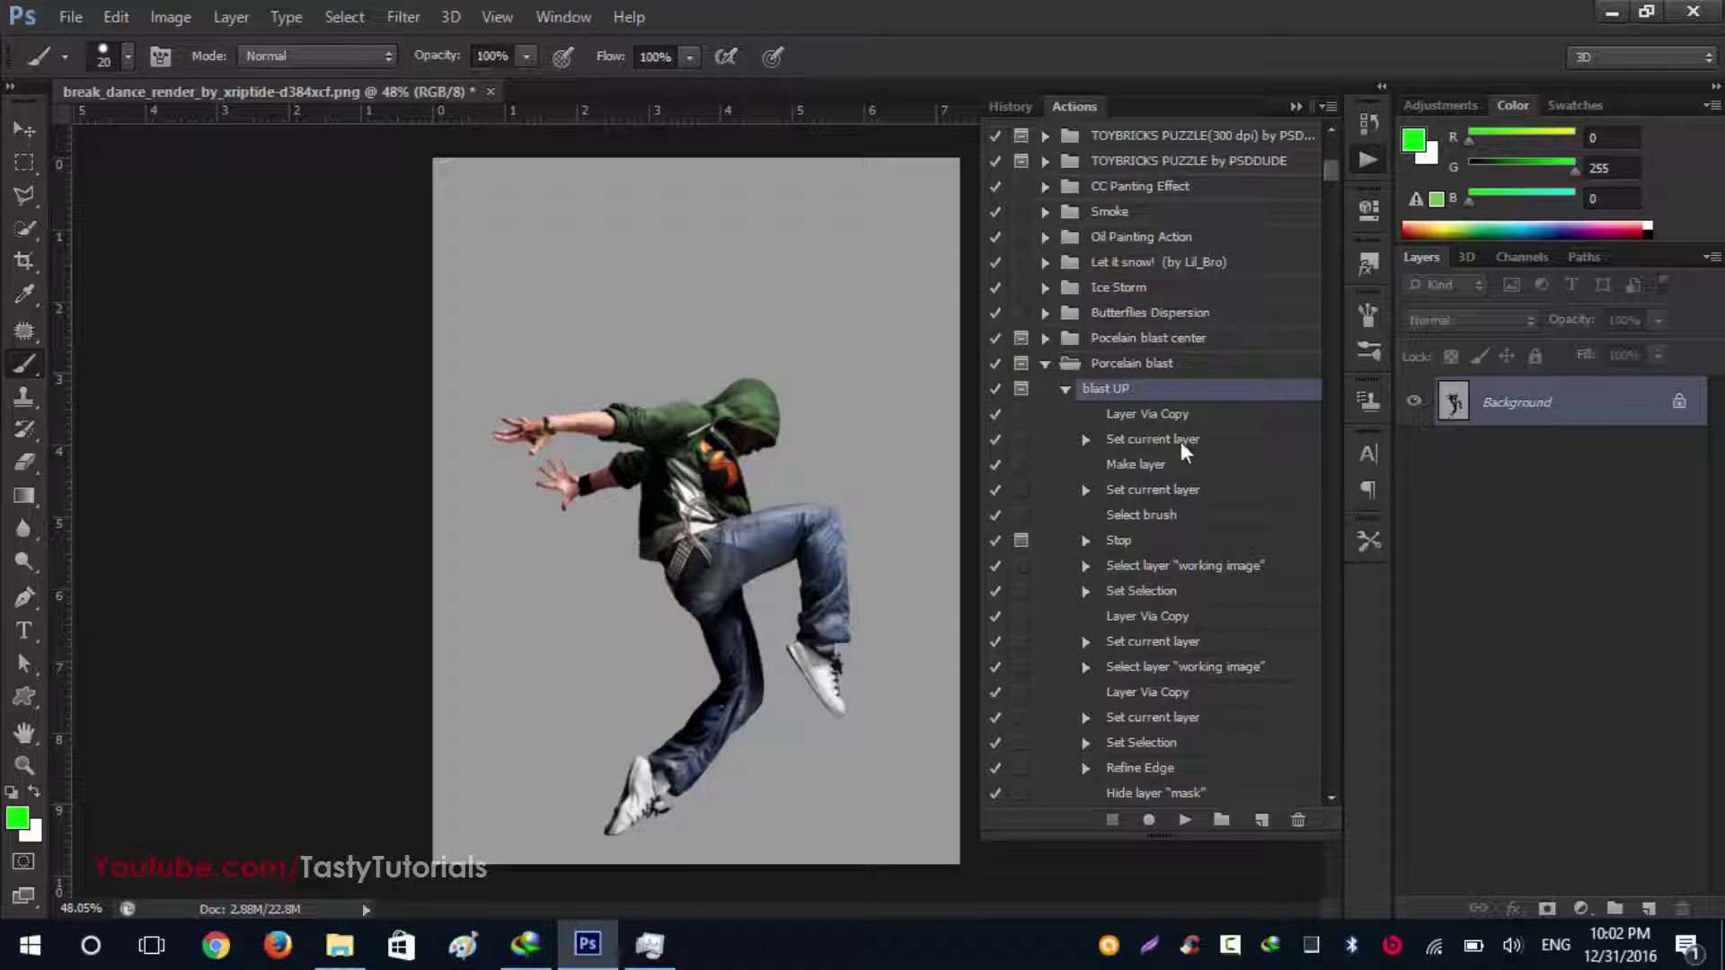
# Zoom out and run the blast UP action, stopping at its painting instructions
pyautogui.hotkey('ctrl', '-')
pyautogui.scroll(1, 1183, 532)
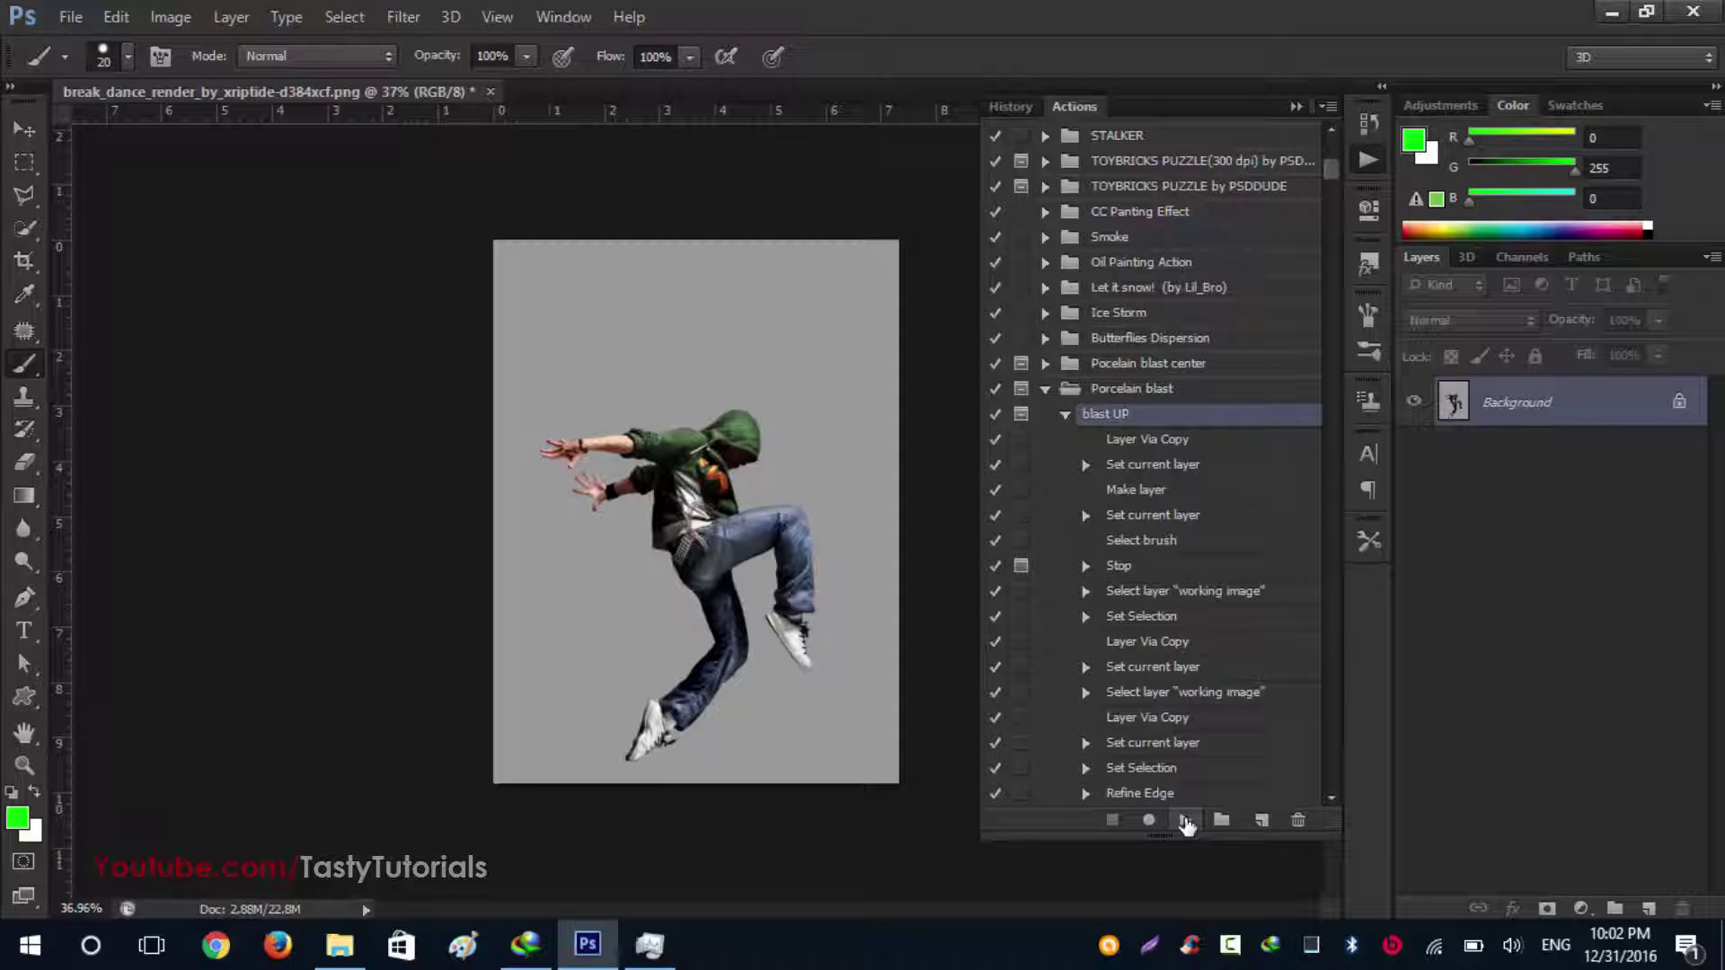
pyautogui.click(1186, 821)
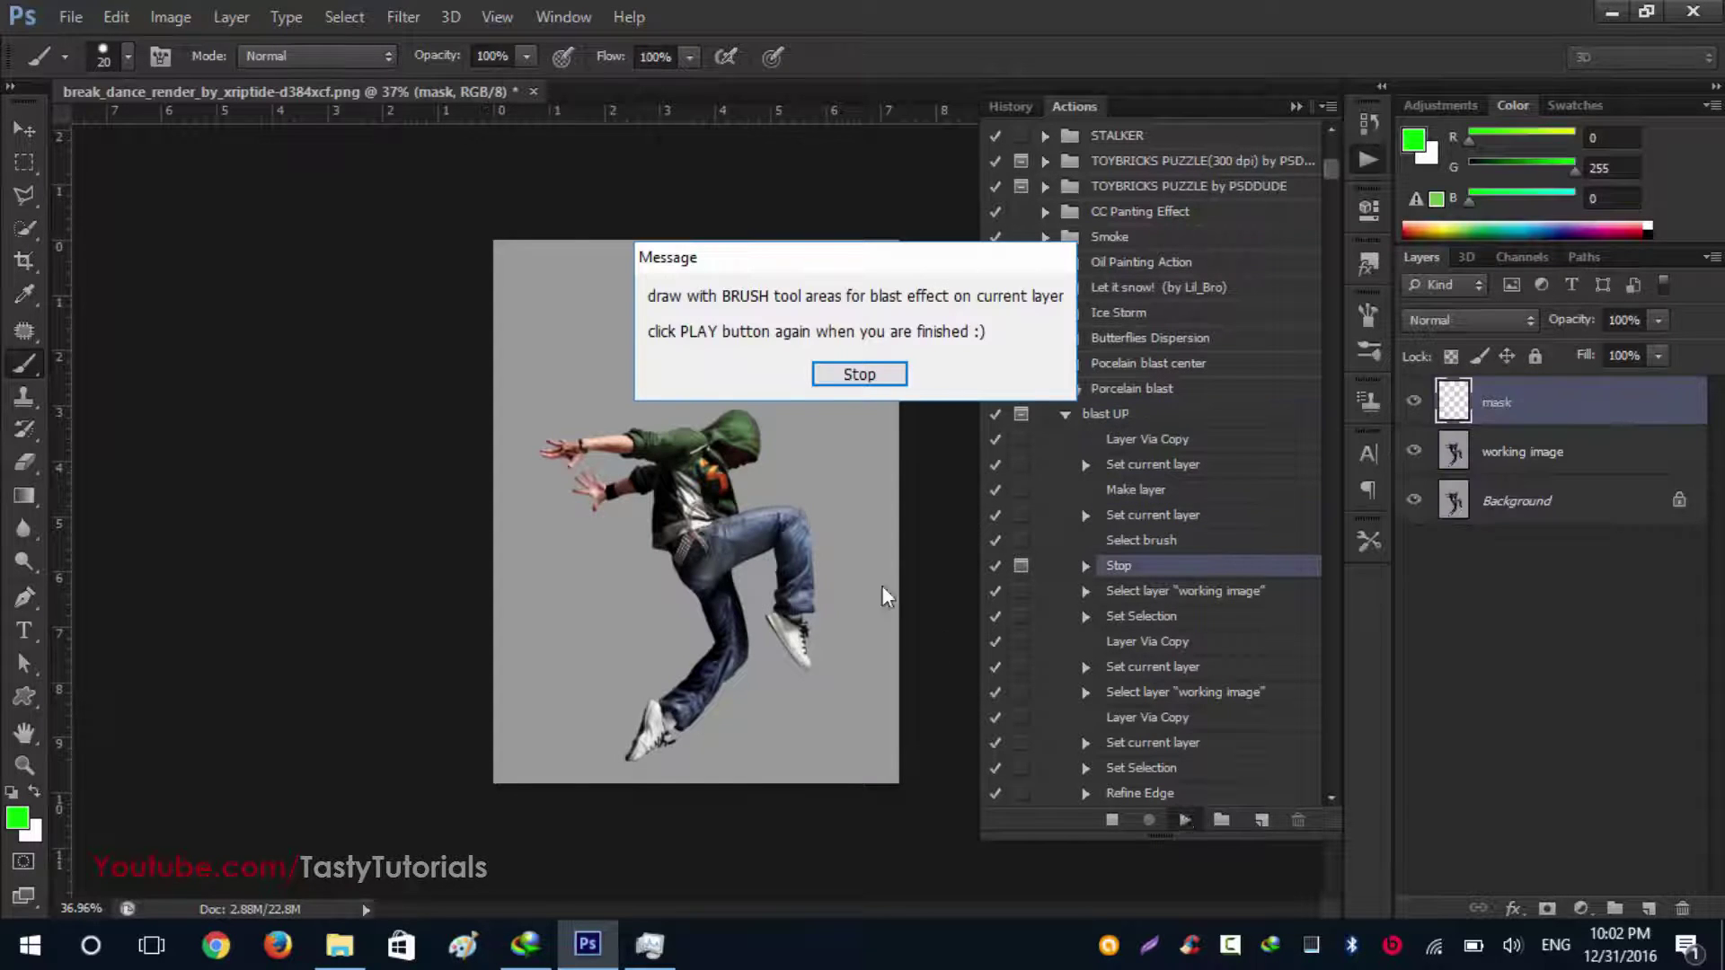
pyautogui.click(848, 382)
# Set the brush size to 50
pyautogui.scroll(4, 690, 440)
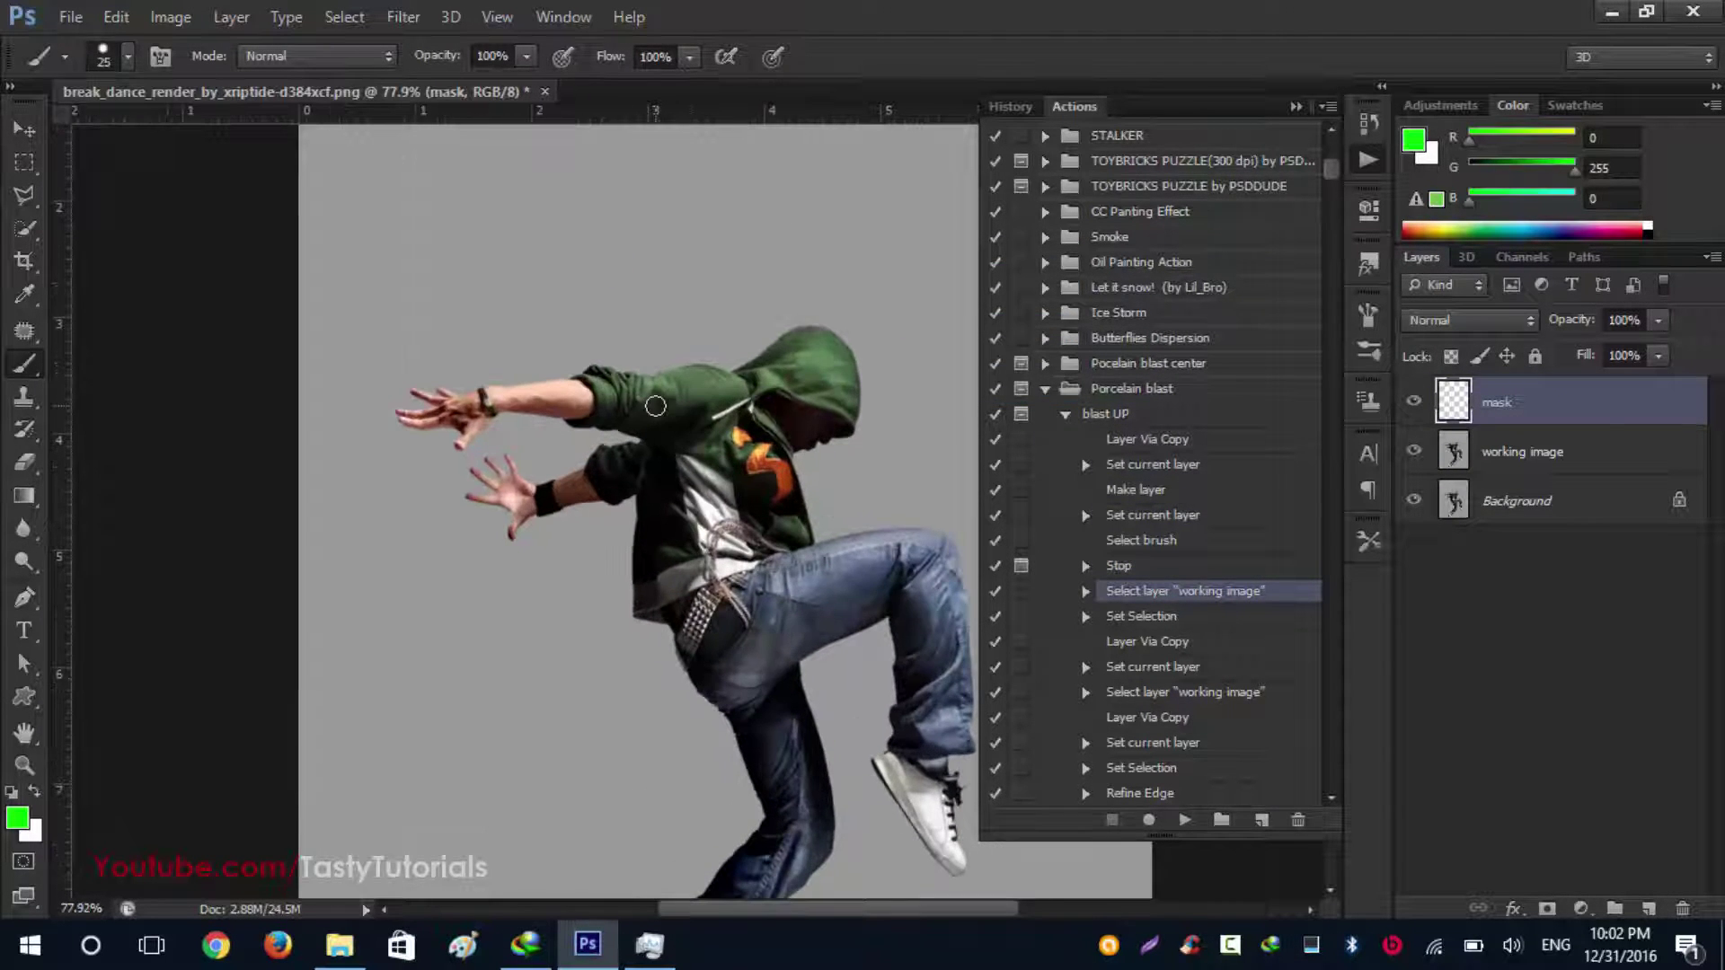
pyautogui.rightClick(638, 363)
pyautogui.rightClick(717, 413)
pyautogui.click(800, 311)
# Paint green on the mask over the upper arm, hood, knee and shin down to the shoe
pyautogui.moveTo(600, 396)
pyautogui.mouseDown()
pyautogui.moveTo(715, 388)
pyautogui.moveTo(808, 341)
pyautogui.moveTo(840, 368)
pyautogui.moveTo(840, 405)
pyautogui.mouseUp()
pyautogui.moveTo(856, 582)
pyautogui.mouseDown()
pyautogui.moveTo(696, 392)
pyautogui.moveTo(768, 384)
pyautogui.moveTo(781, 444)
pyautogui.mouseUp()
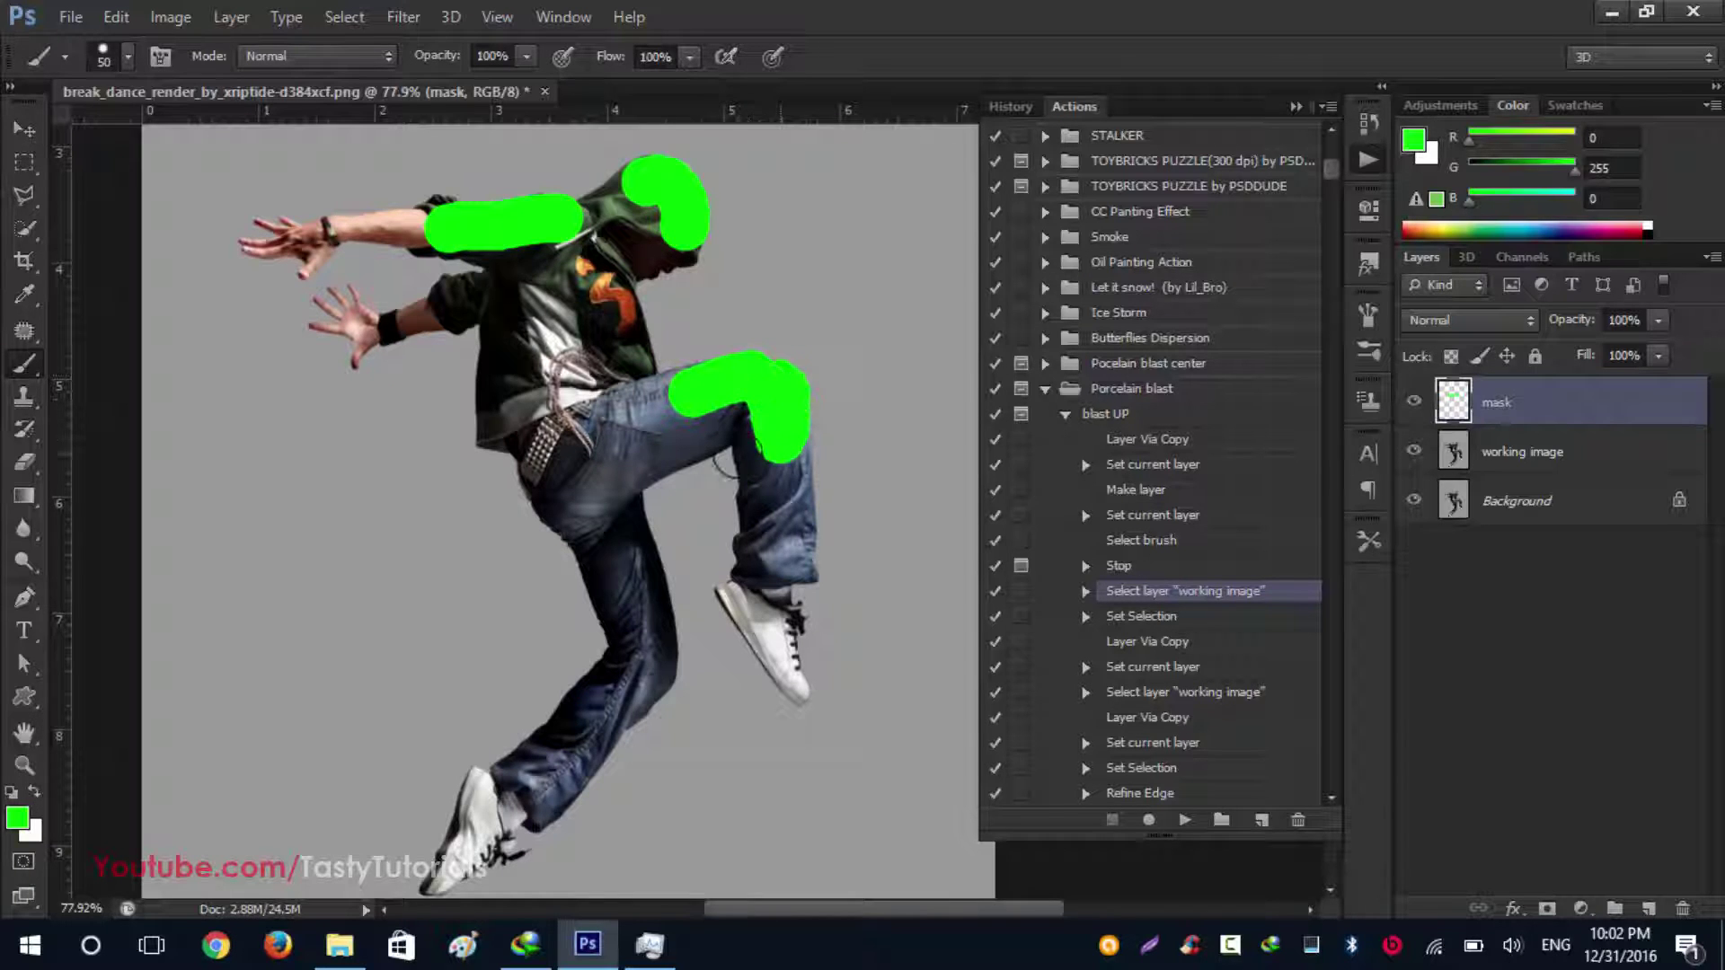
pyautogui.moveTo(731, 496); pyautogui.dragTo(765, 354)
pyautogui.moveTo(639, 552); pyautogui.dragTo(479, 732)
pyautogui.moveTo(473, 323)
pyautogui.mouseDown()
pyautogui.moveTo(561, 338)
pyautogui.moveTo(698, 586)
pyautogui.mouseUp()
# Paint green along the outstretched wrist and forearm, undoing a stray stroke over the hand
pyautogui.click(566, 369)
pyautogui.moveTo(566, 369); pyautogui.dragTo(654, 359)
pyautogui.scroll(-3, 547, 524)
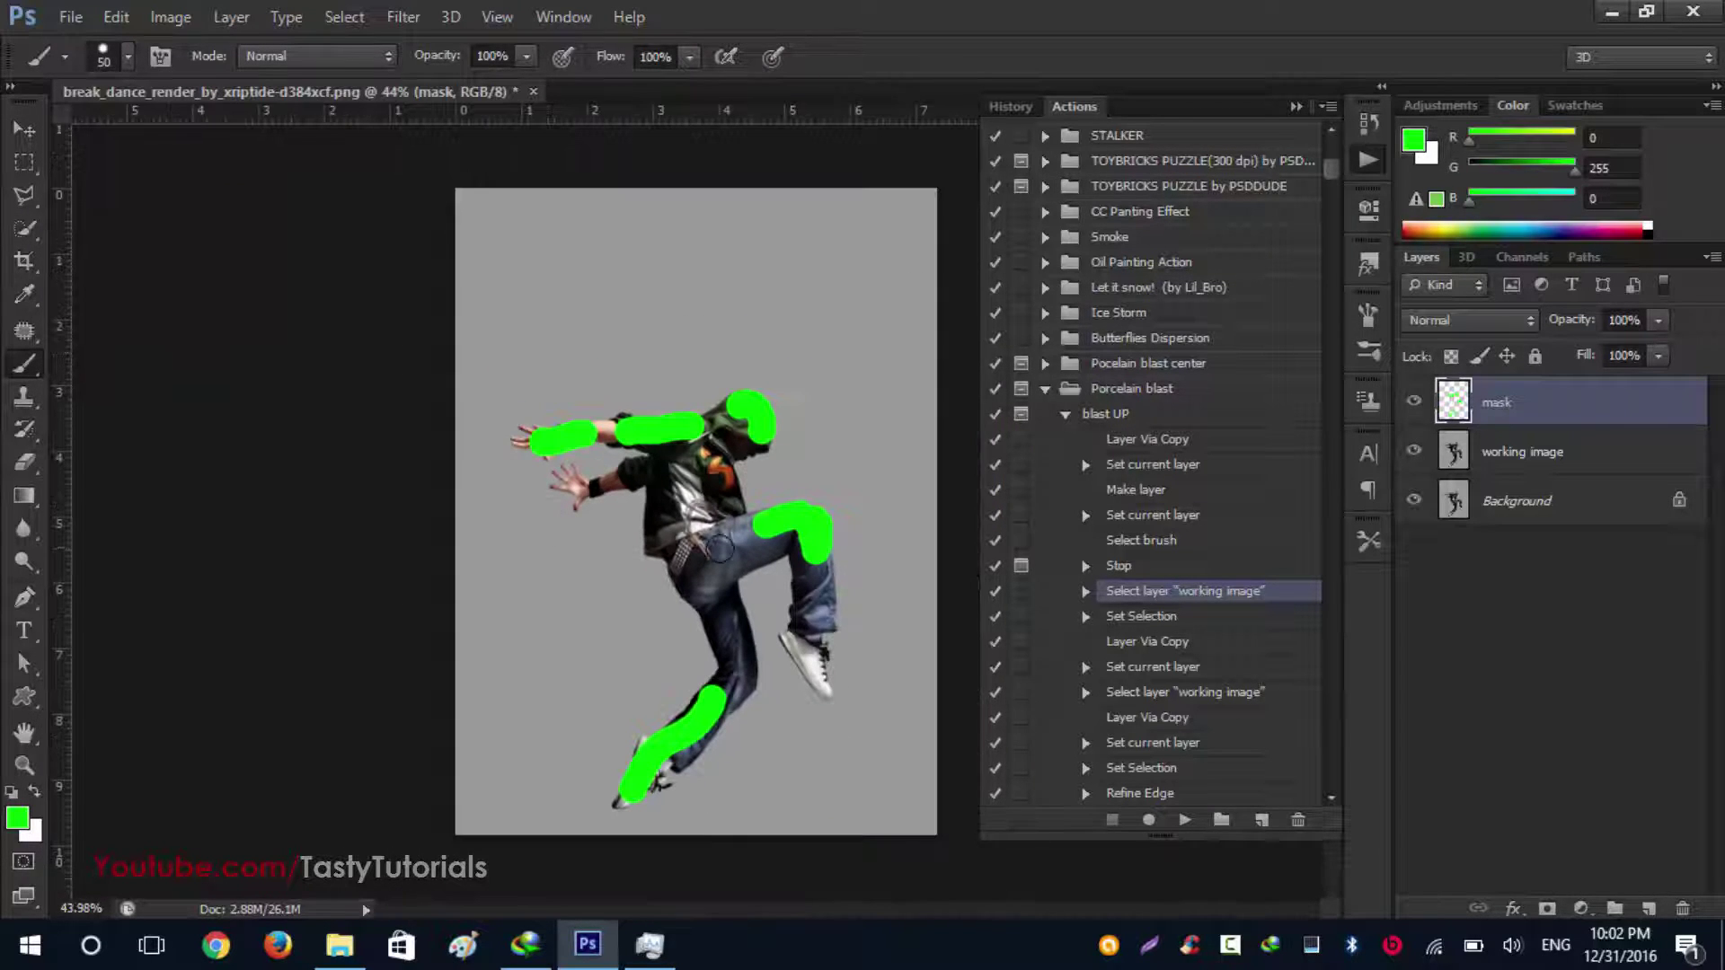
pyautogui.scroll(4, 635, 488)
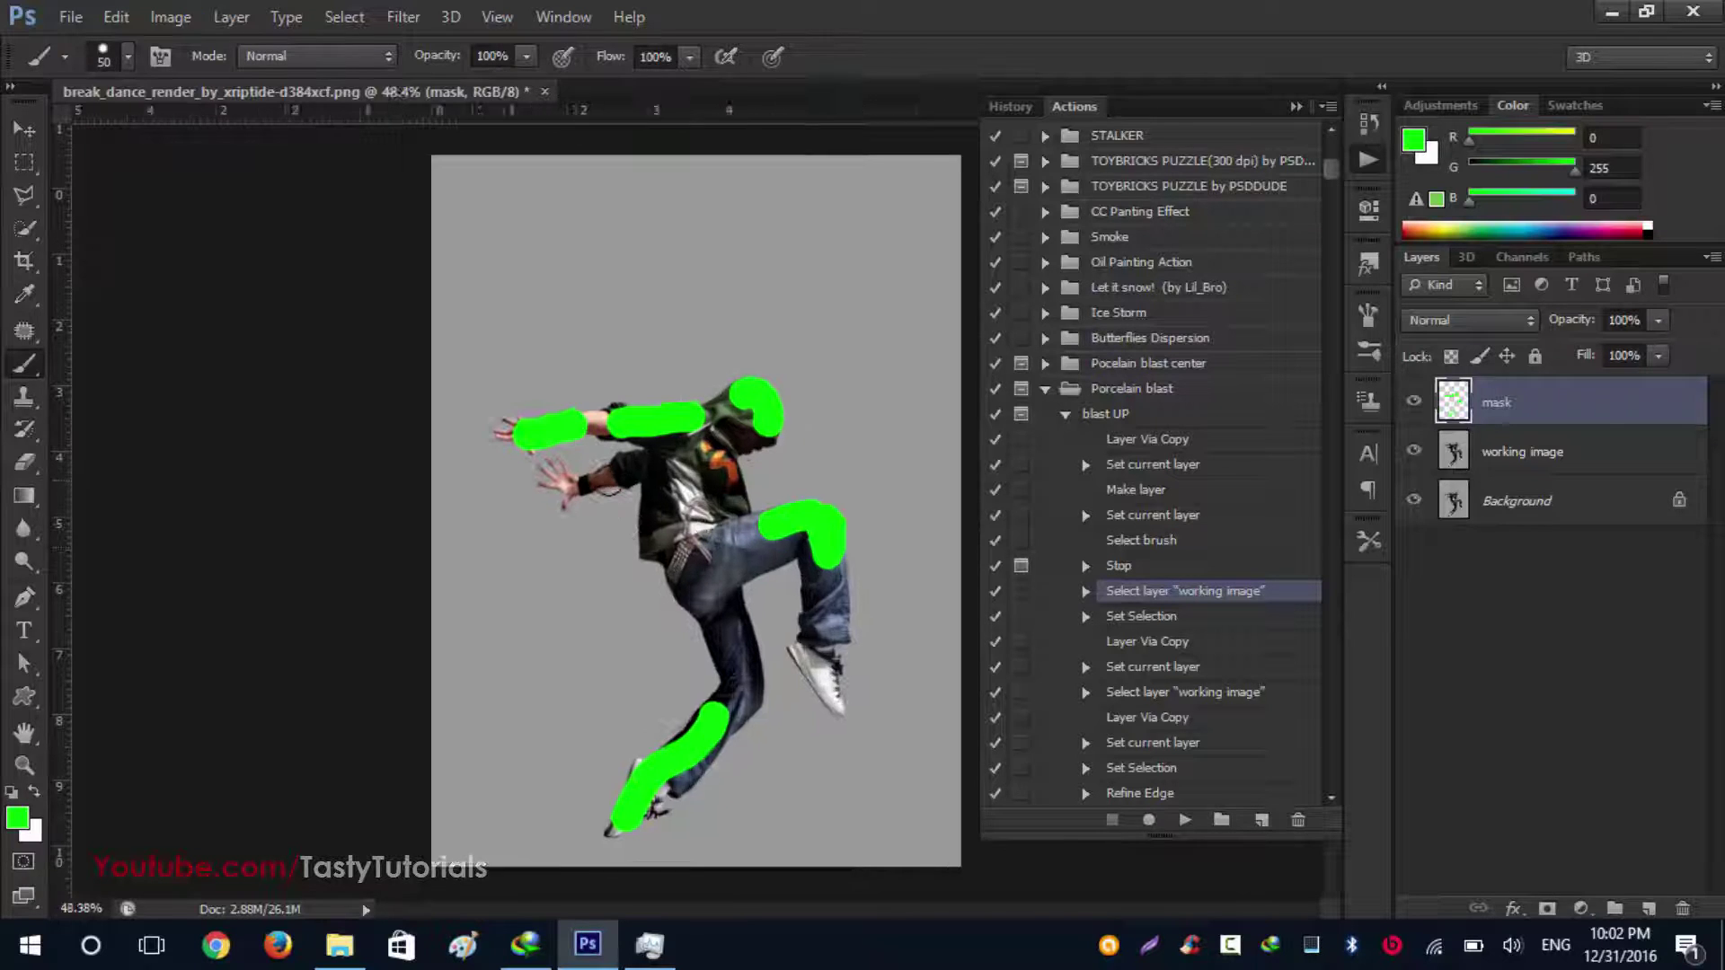
pyautogui.moveTo(555, 488); pyautogui.dragTo(526, 484)
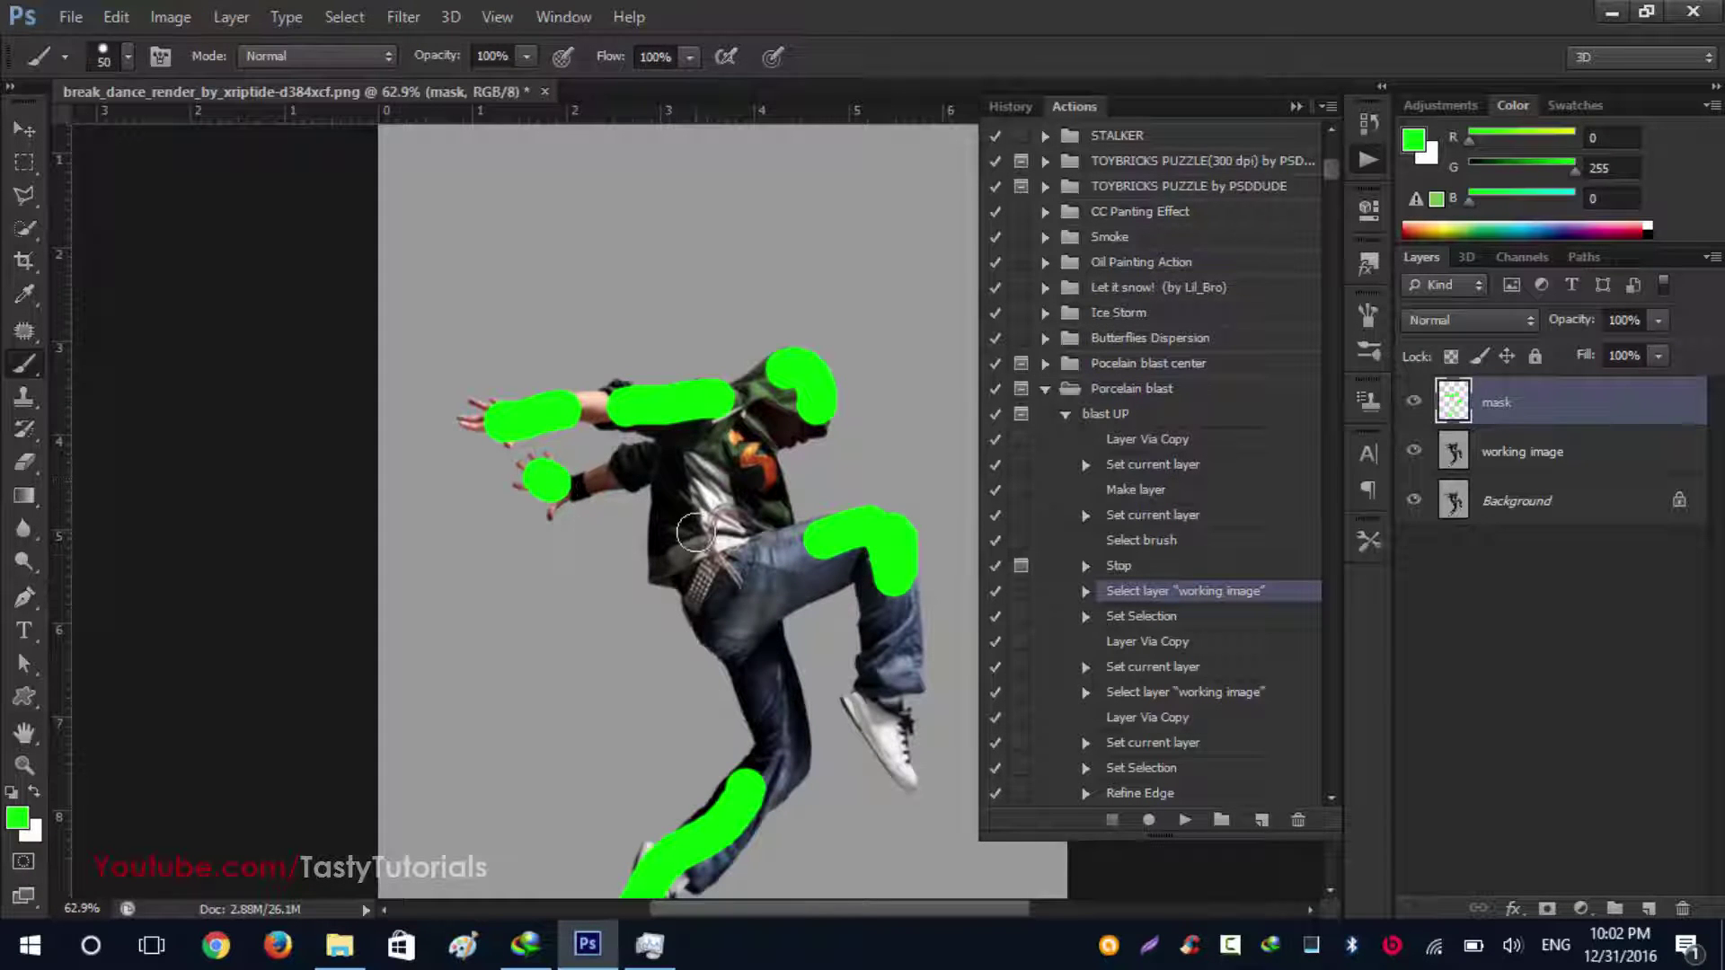
pyautogui.hotkey('ctrl', 'alt', 'z')
pyautogui.scroll(-2, 884, 558)
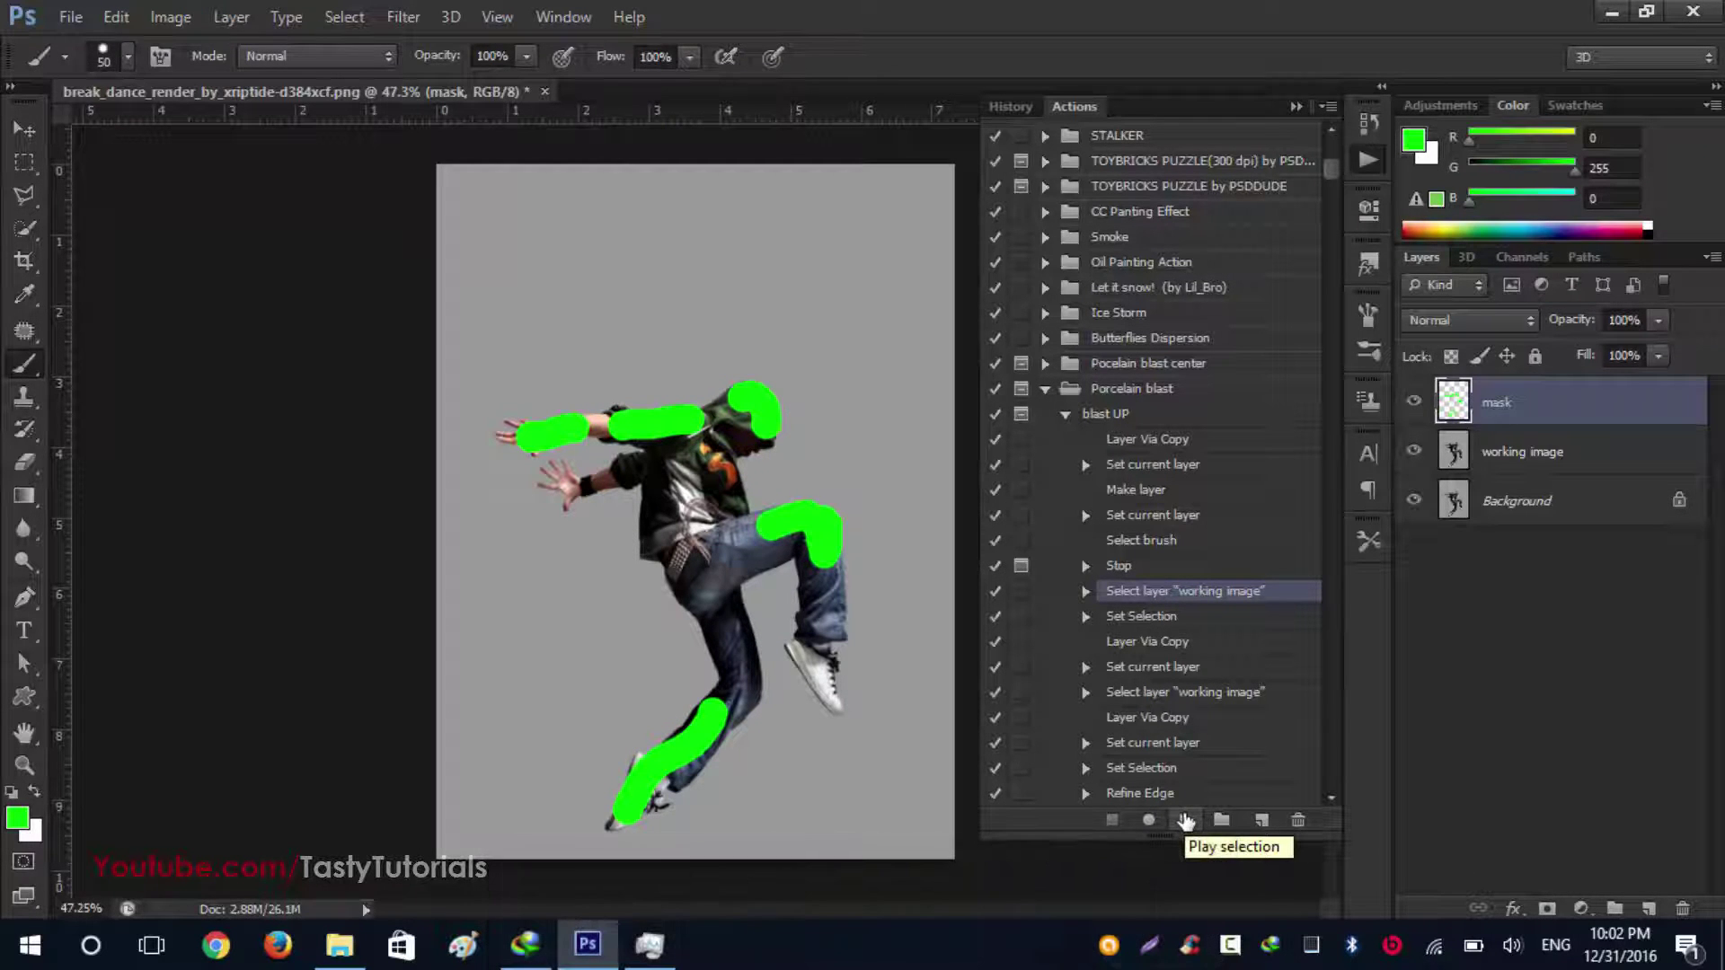
# Resume the blast UP action so the hood, arms, knee and shin scatter into fragments
pyautogui.click(1186, 820)
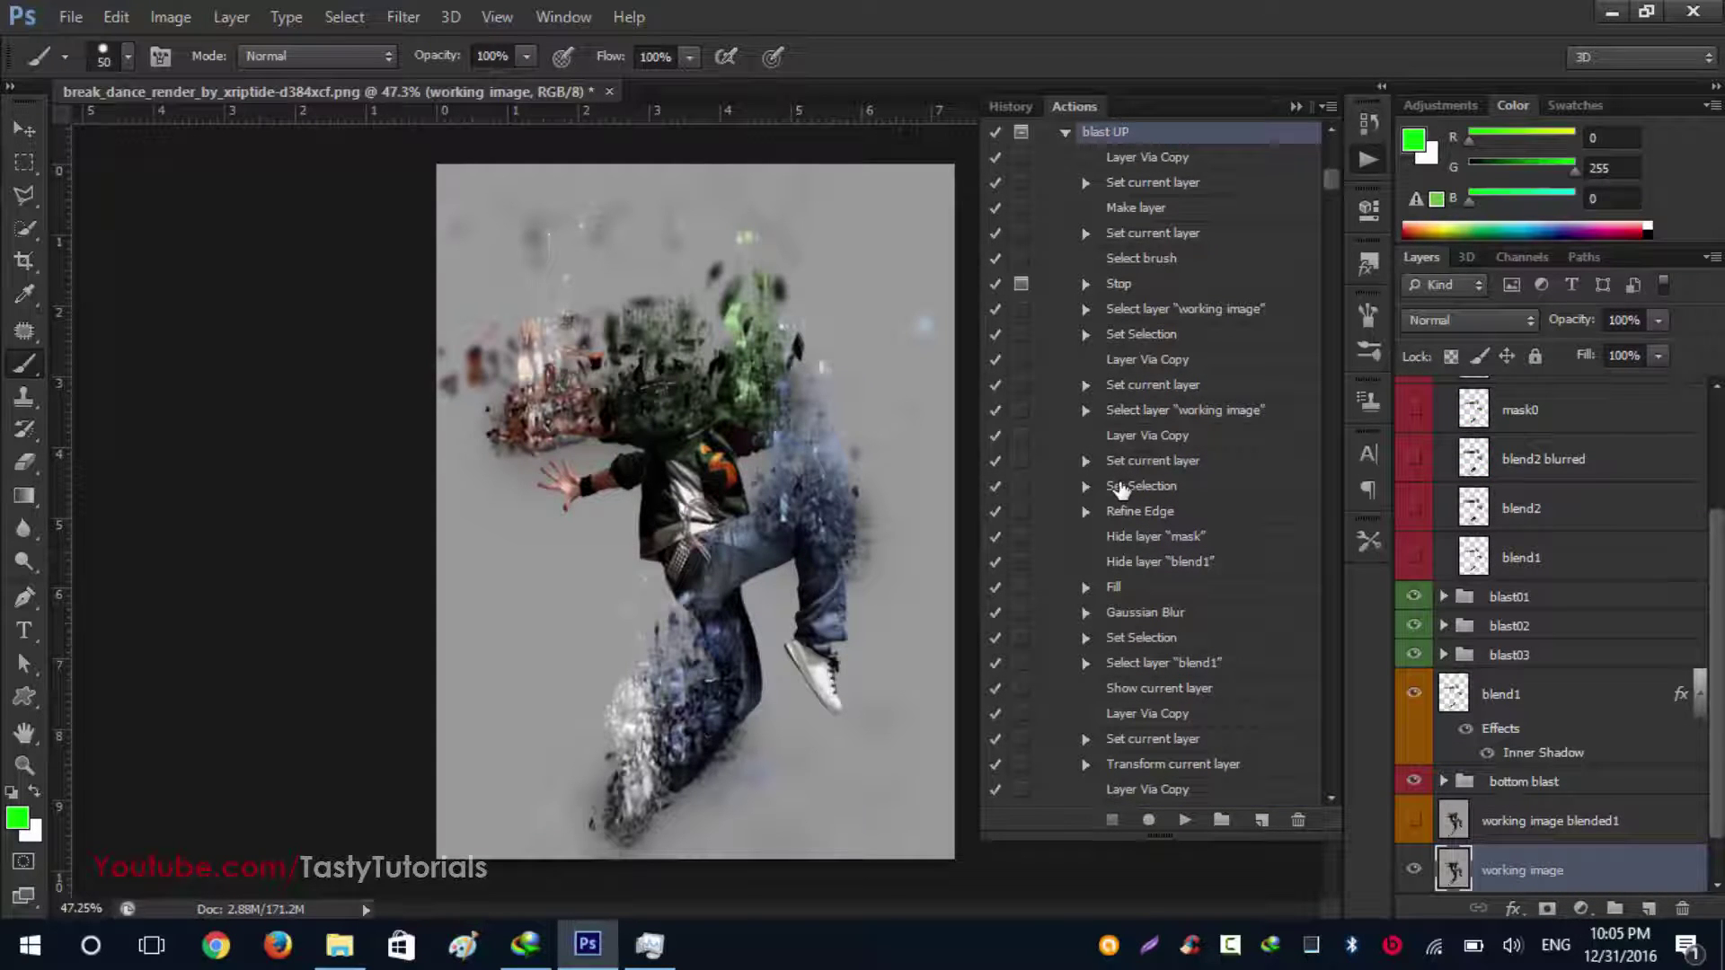
# Collapse the Actions panel and the masks UP group, and switch to the Move tool
pyautogui.click(1296, 106)
pyautogui.scroll(3, 629, 295)
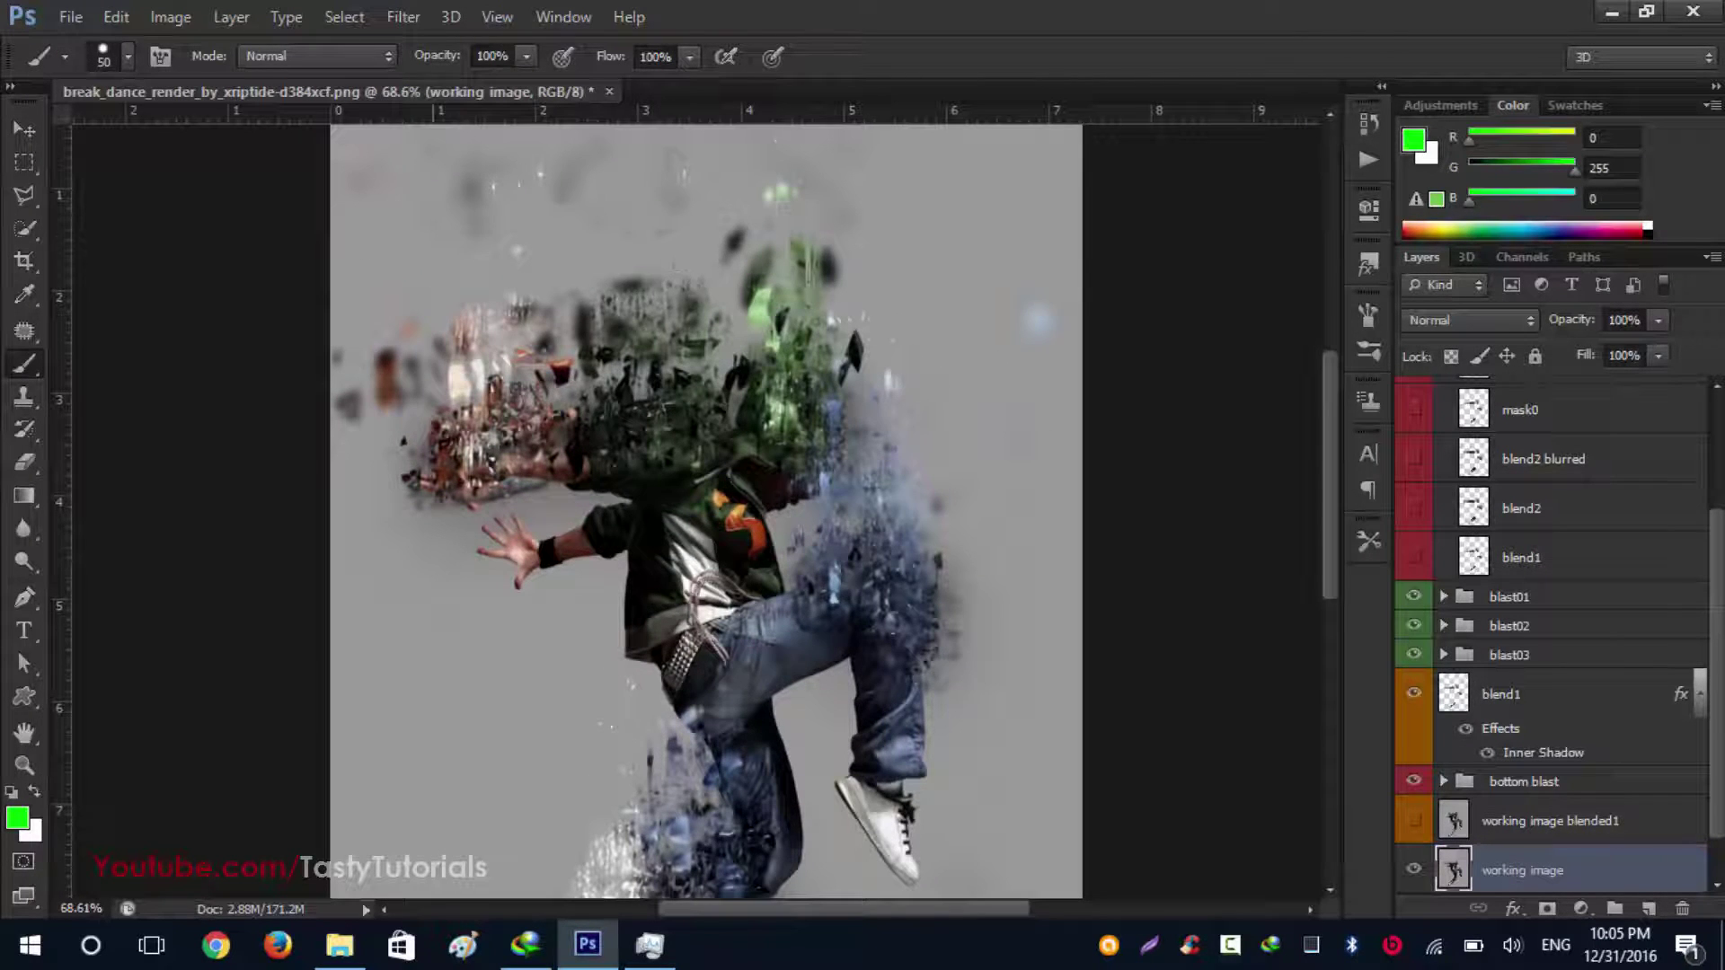
pyautogui.click(25, 130)
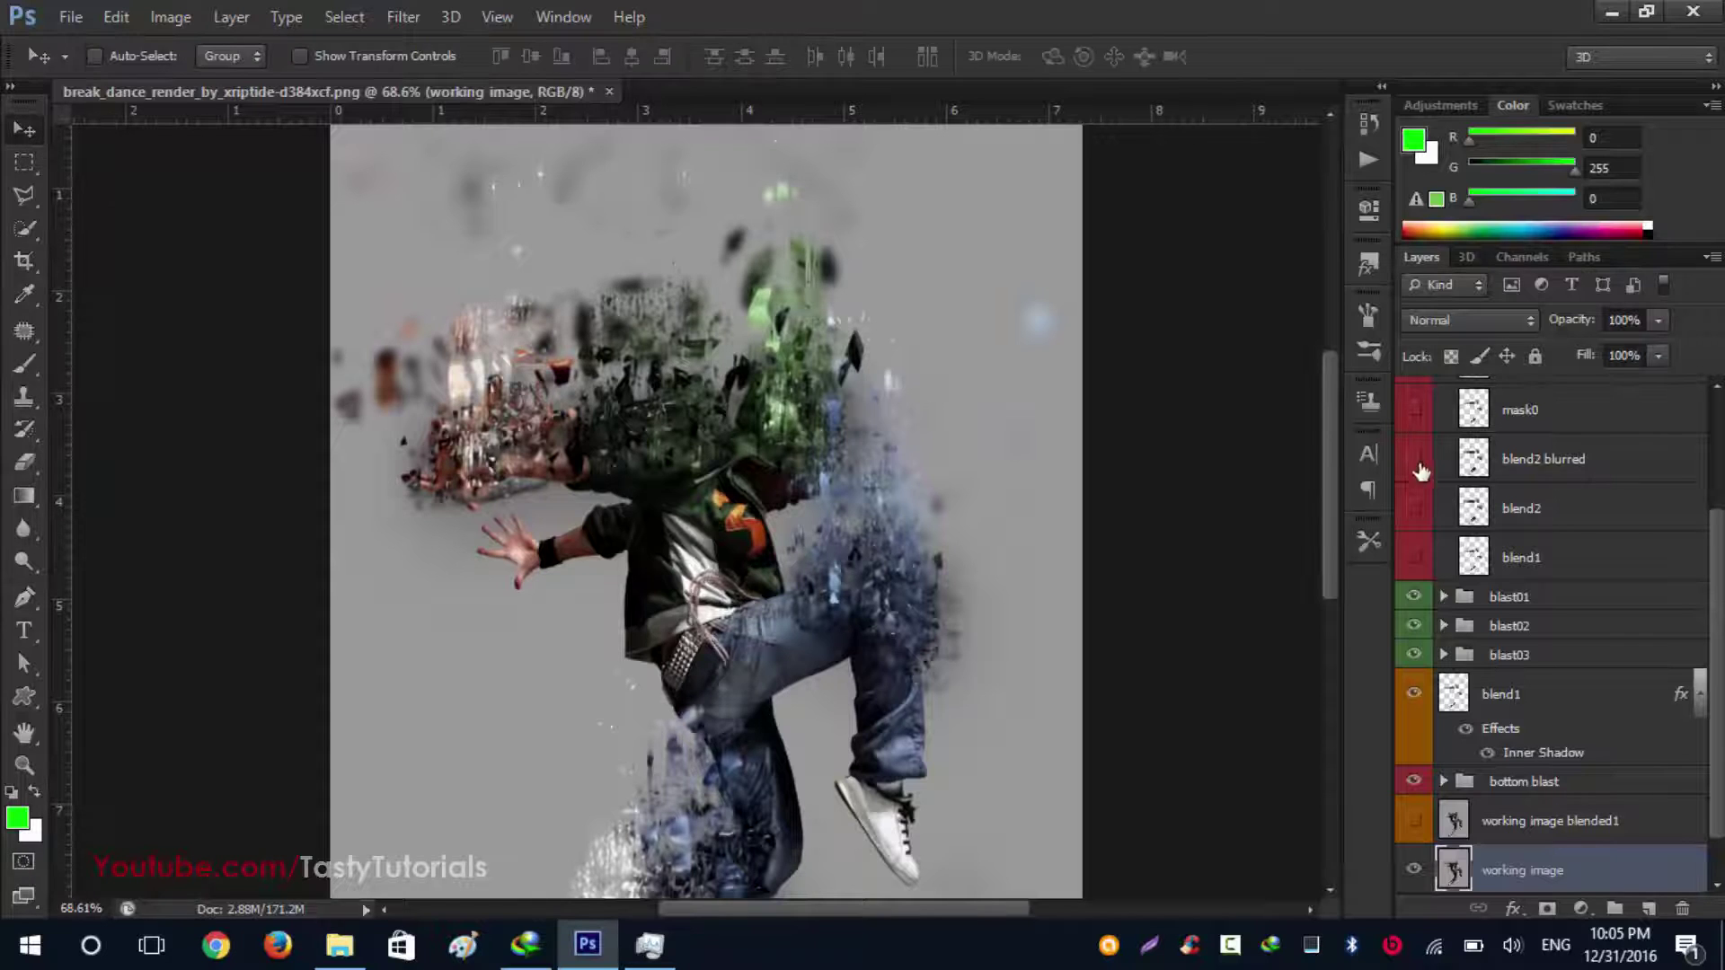
pyautogui.scroll(4, 1545, 593)
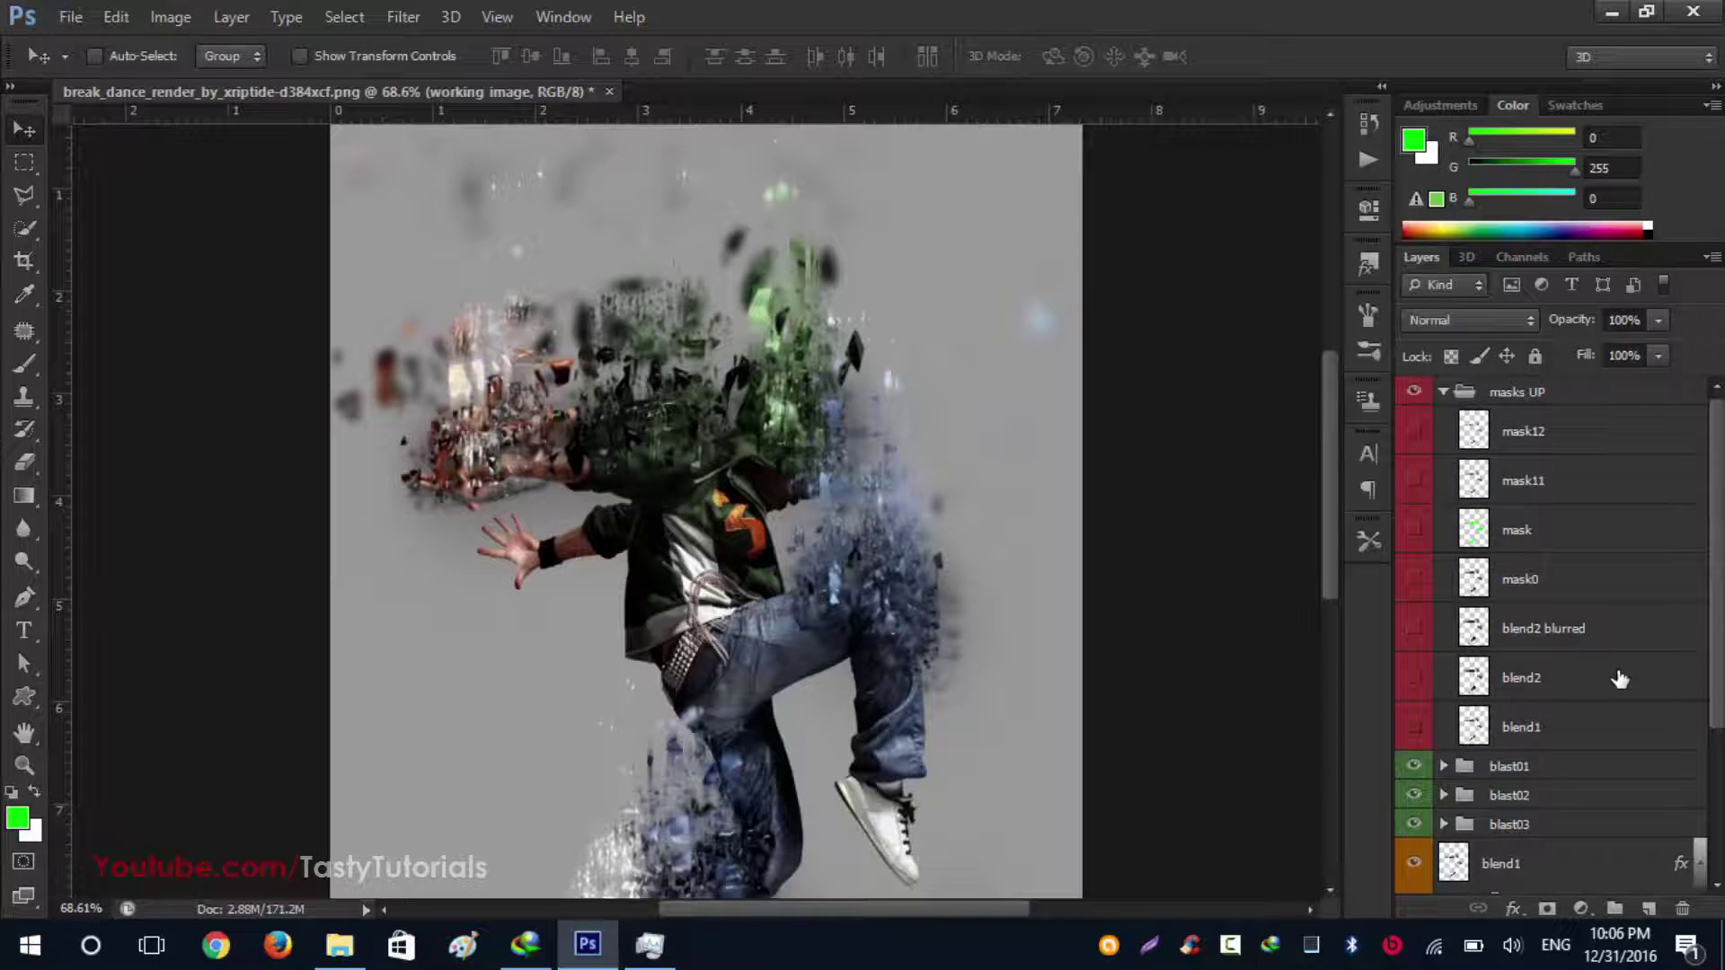
pyautogui.click(1442, 392)
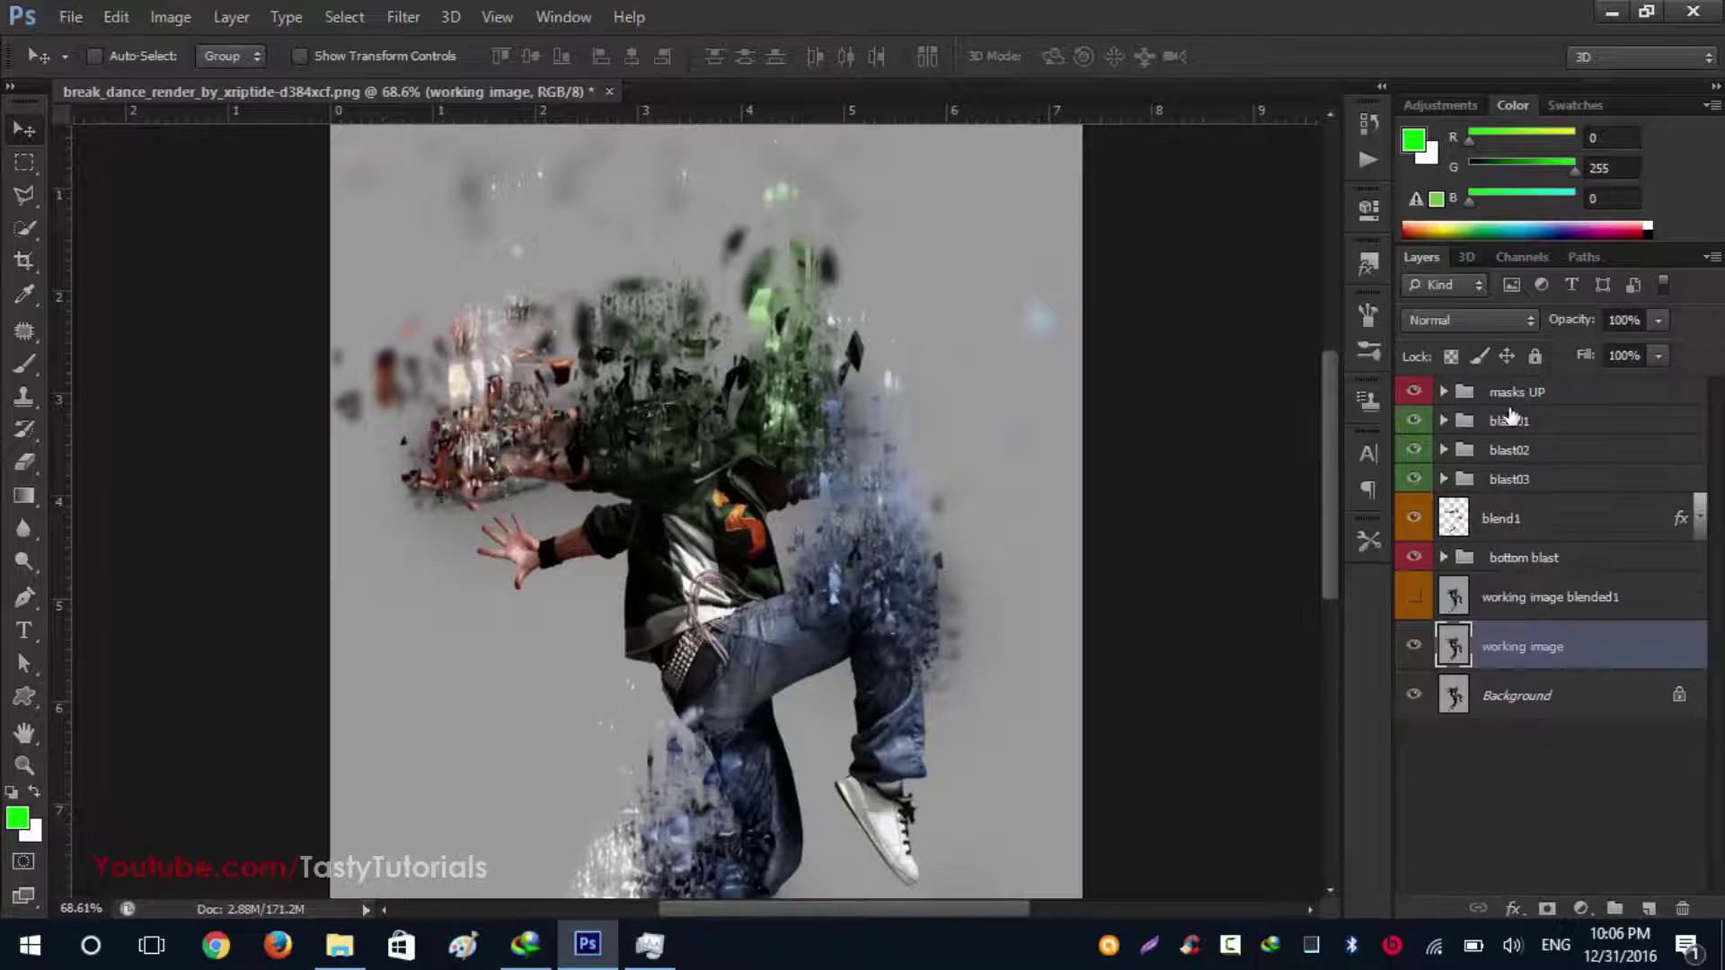
# Group blast01 and blast02 into Group 1 and duplicate it as Group 1 copy
pyautogui.click(1514, 422)
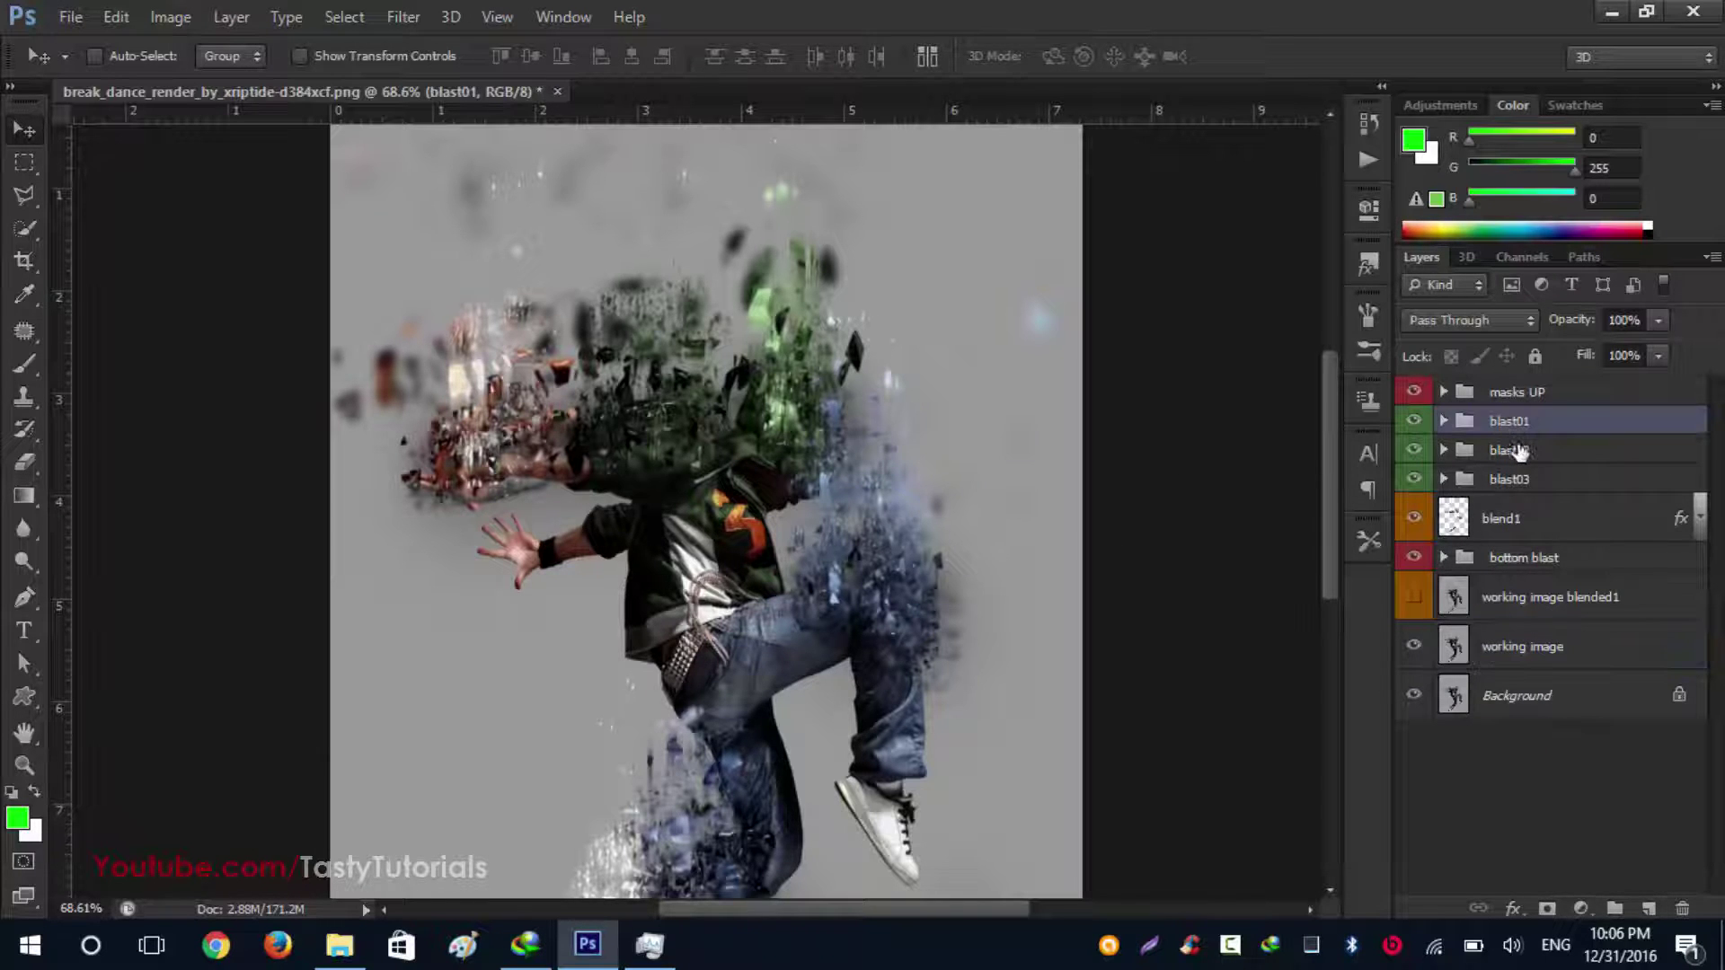
pyautogui.keyDown('shift'); pyautogui.click(1518, 449); pyautogui.keyUp('shift')
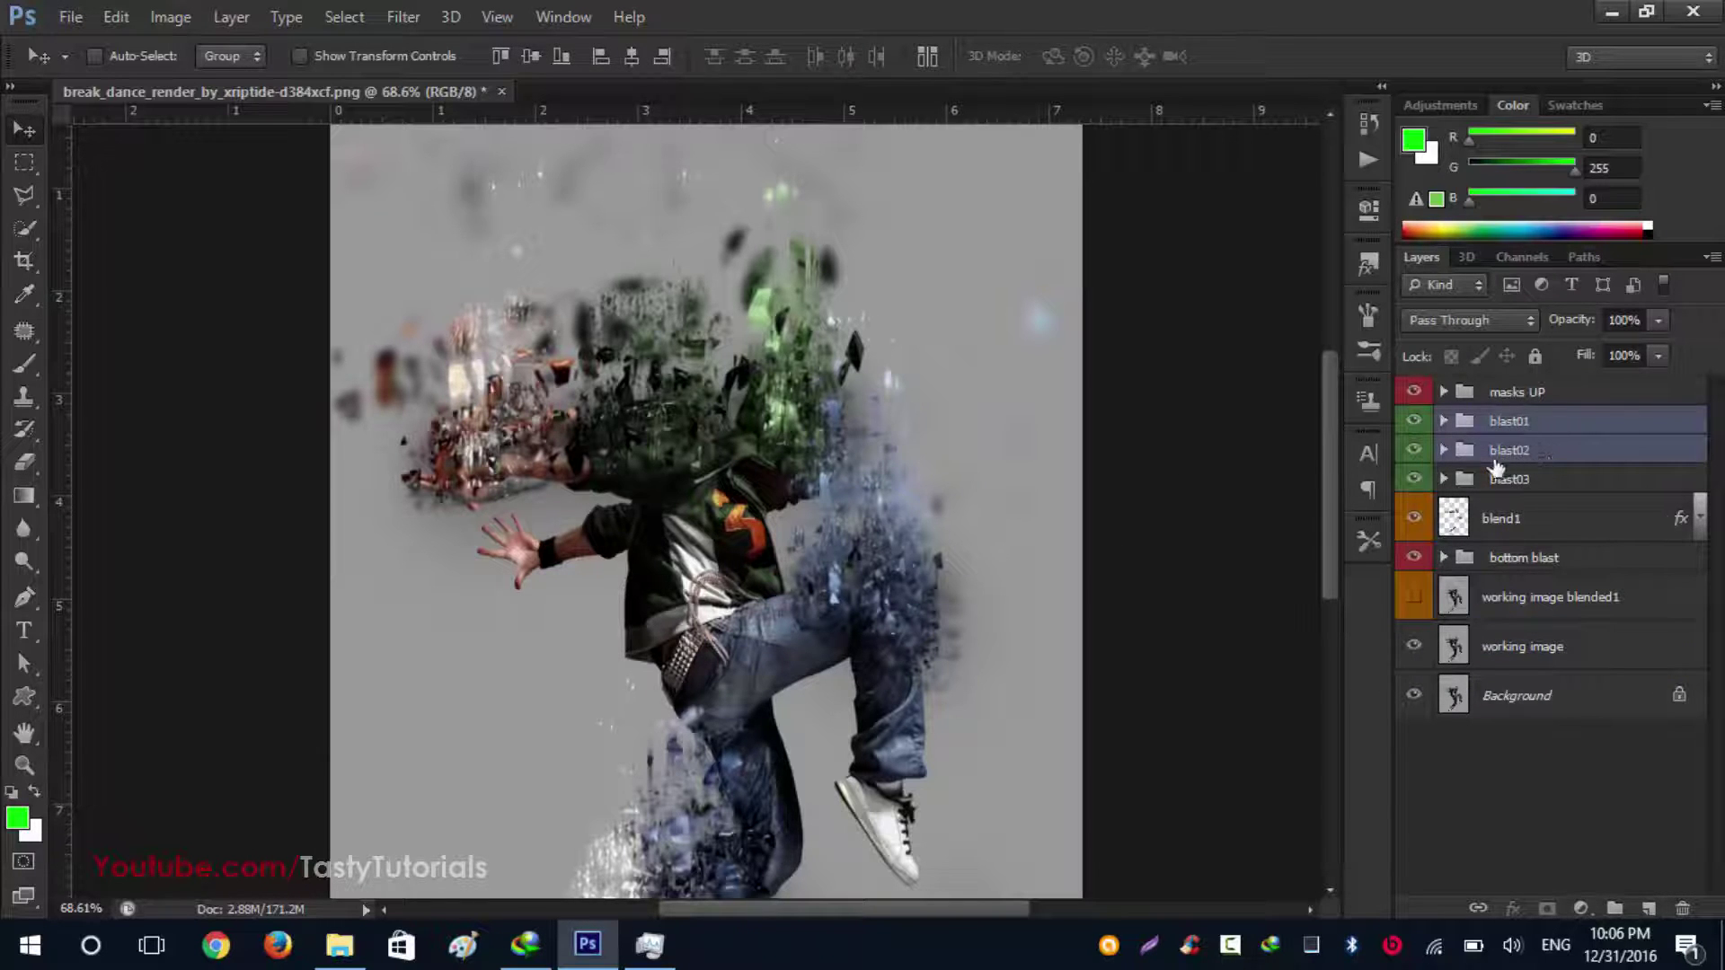
pyautogui.hotkey('ctrl', 'g')
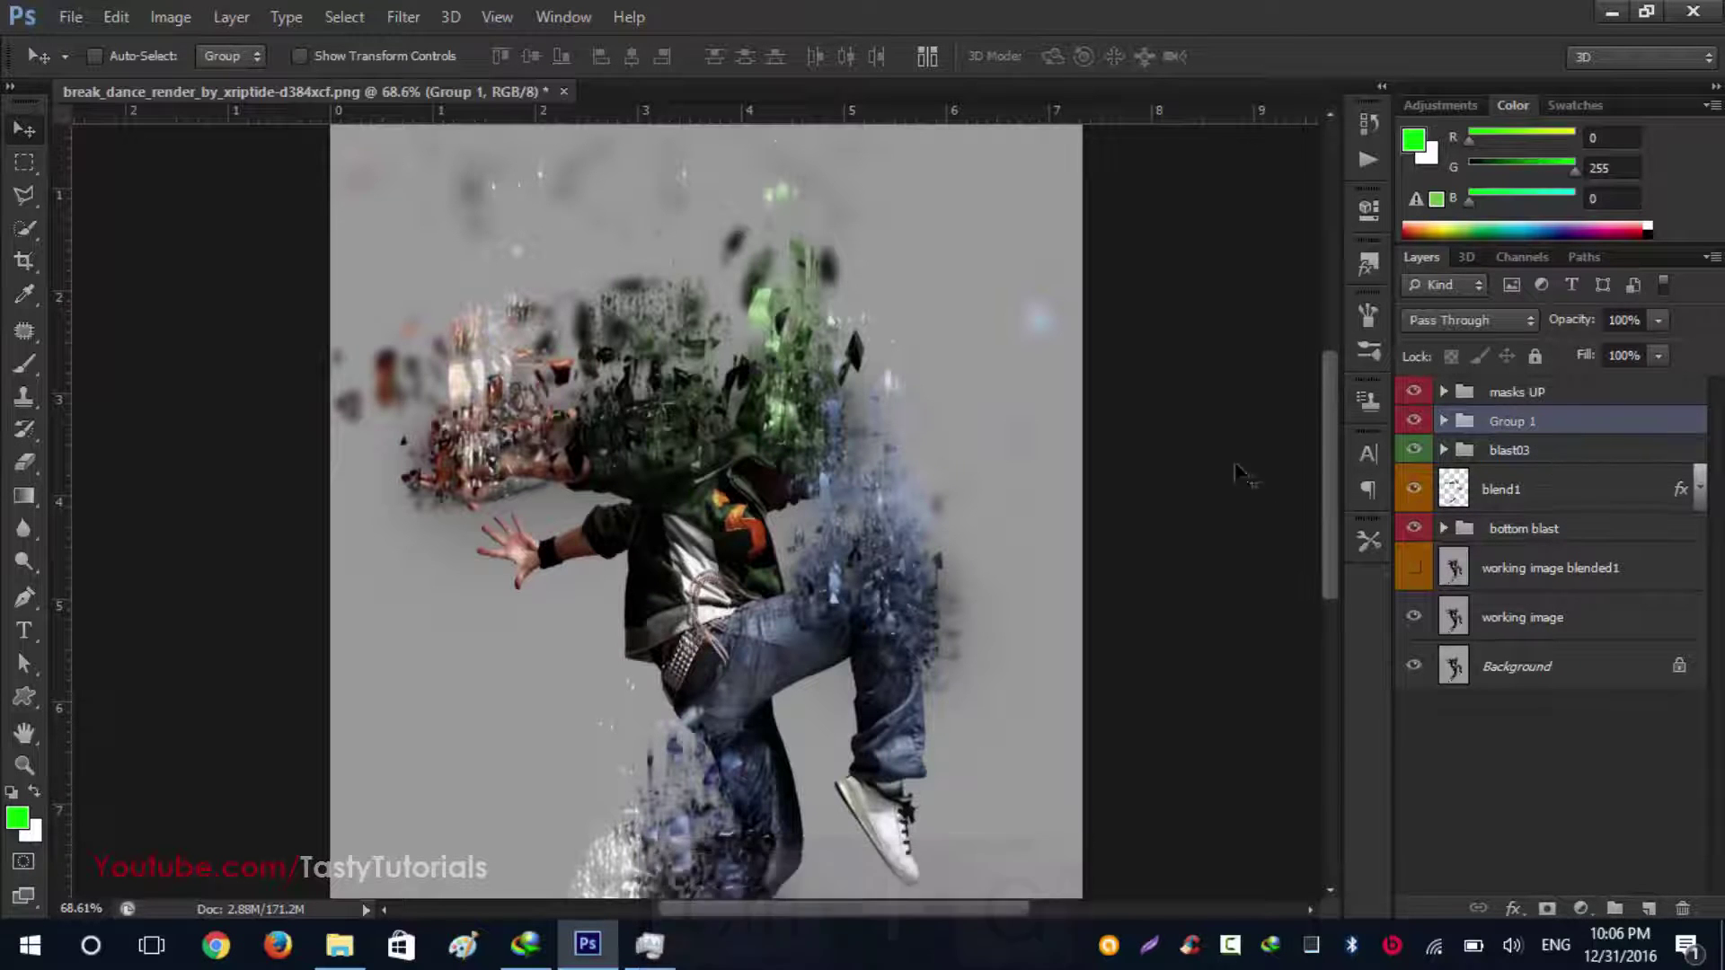
pyautogui.hotkey('ctrl', 'j')
# Offset Group 1 copy about 0.52 cm up and left to thicken the fragment trails
pyautogui.moveTo(810, 508); pyautogui.dragTo(790, 413)
pyautogui.scroll(-5, 790, 525)
pyautogui.scroll(2, 666, 568)
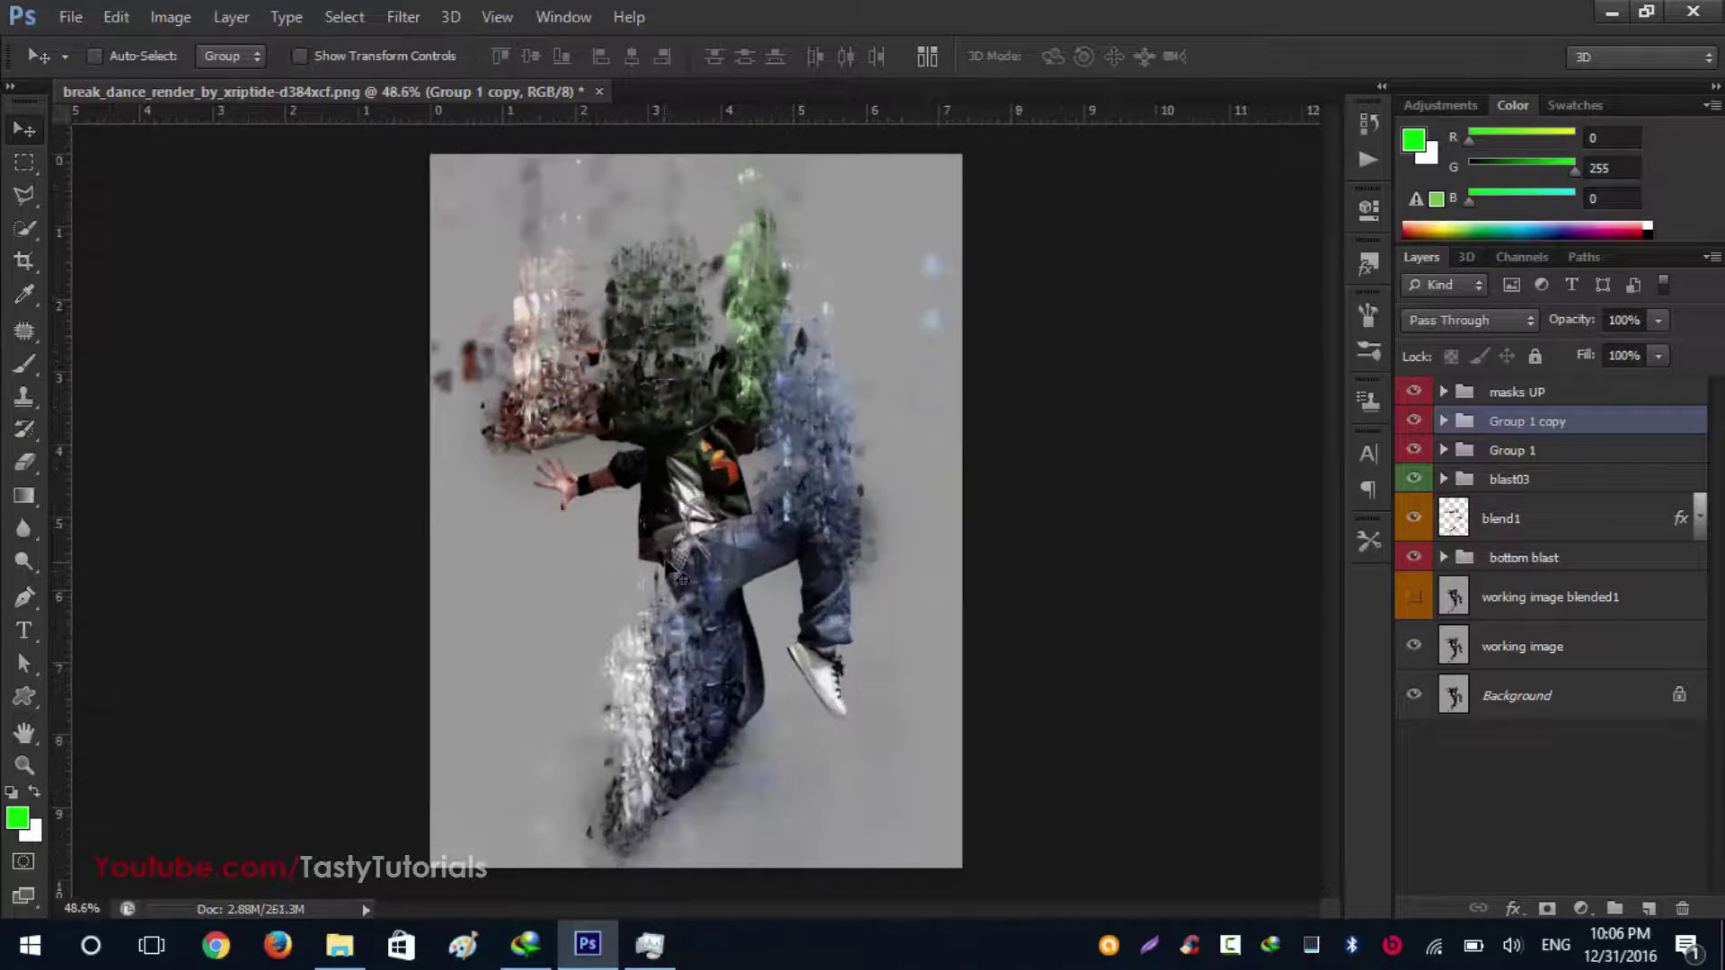
pyautogui.click(1412, 420)
pyautogui.click(1415, 421)
pyautogui.moveTo(860, 359); pyautogui.dragTo(849, 376)
pyautogui.scroll(-2, 787, 523)
pyautogui.scroll(2, 787, 523)
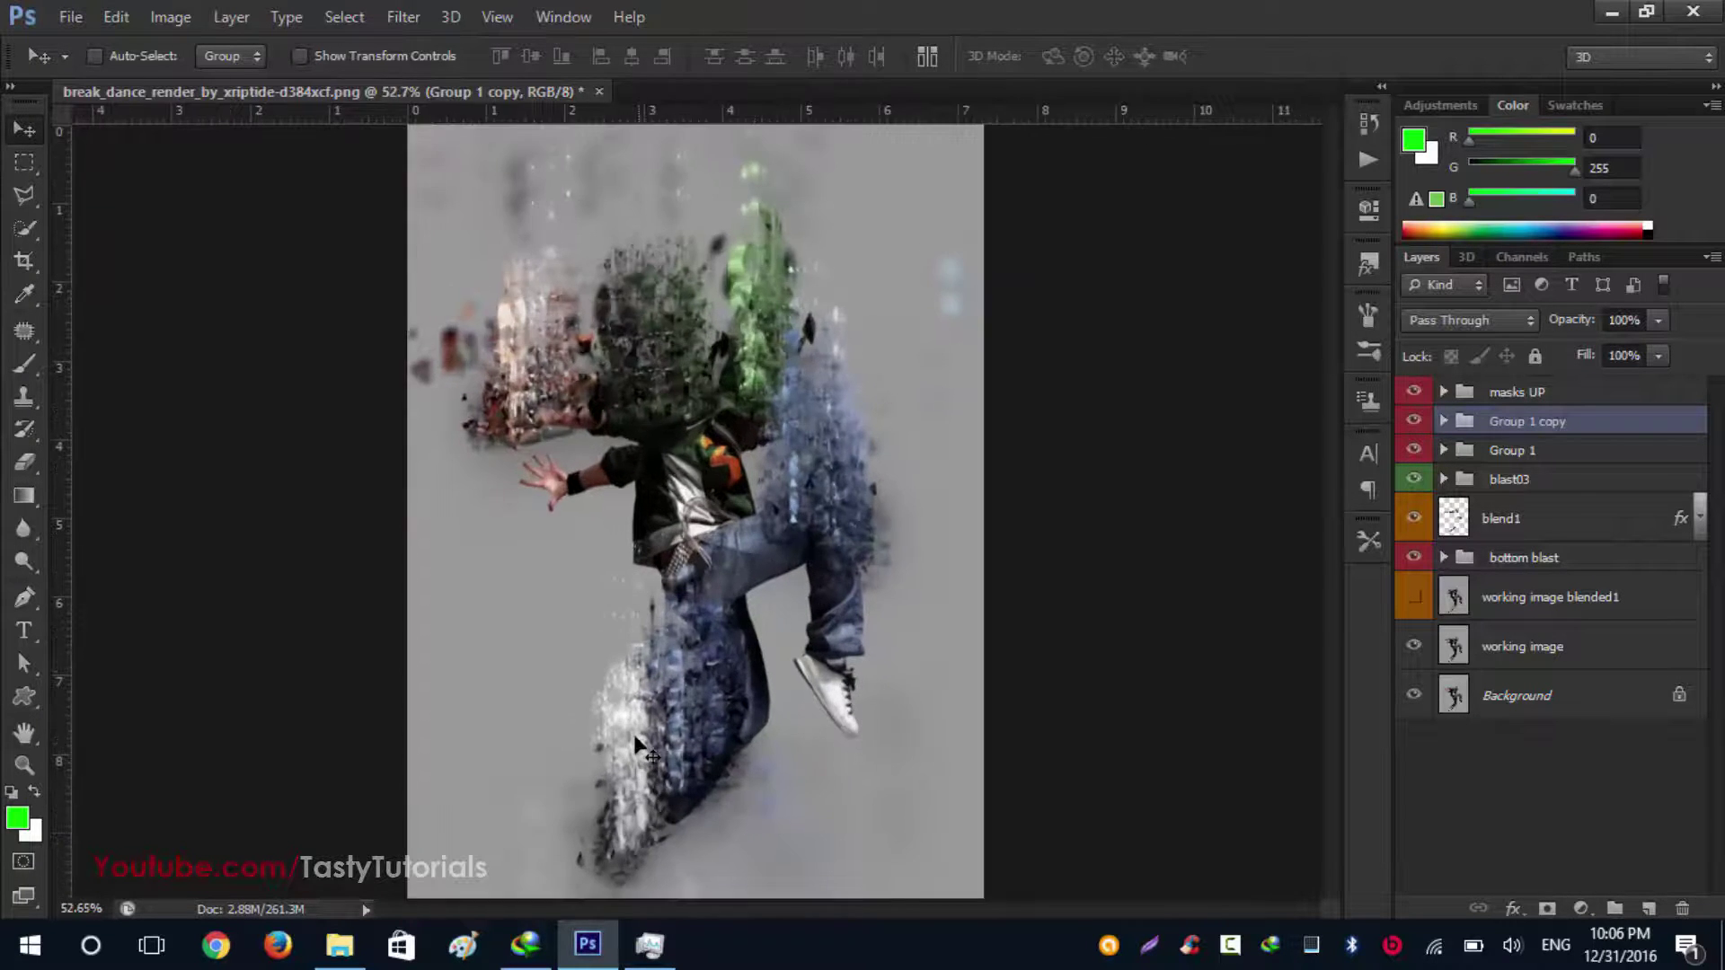
pyautogui.scroll(2, 639, 744)
pyautogui.scroll(-2, 605, 494)
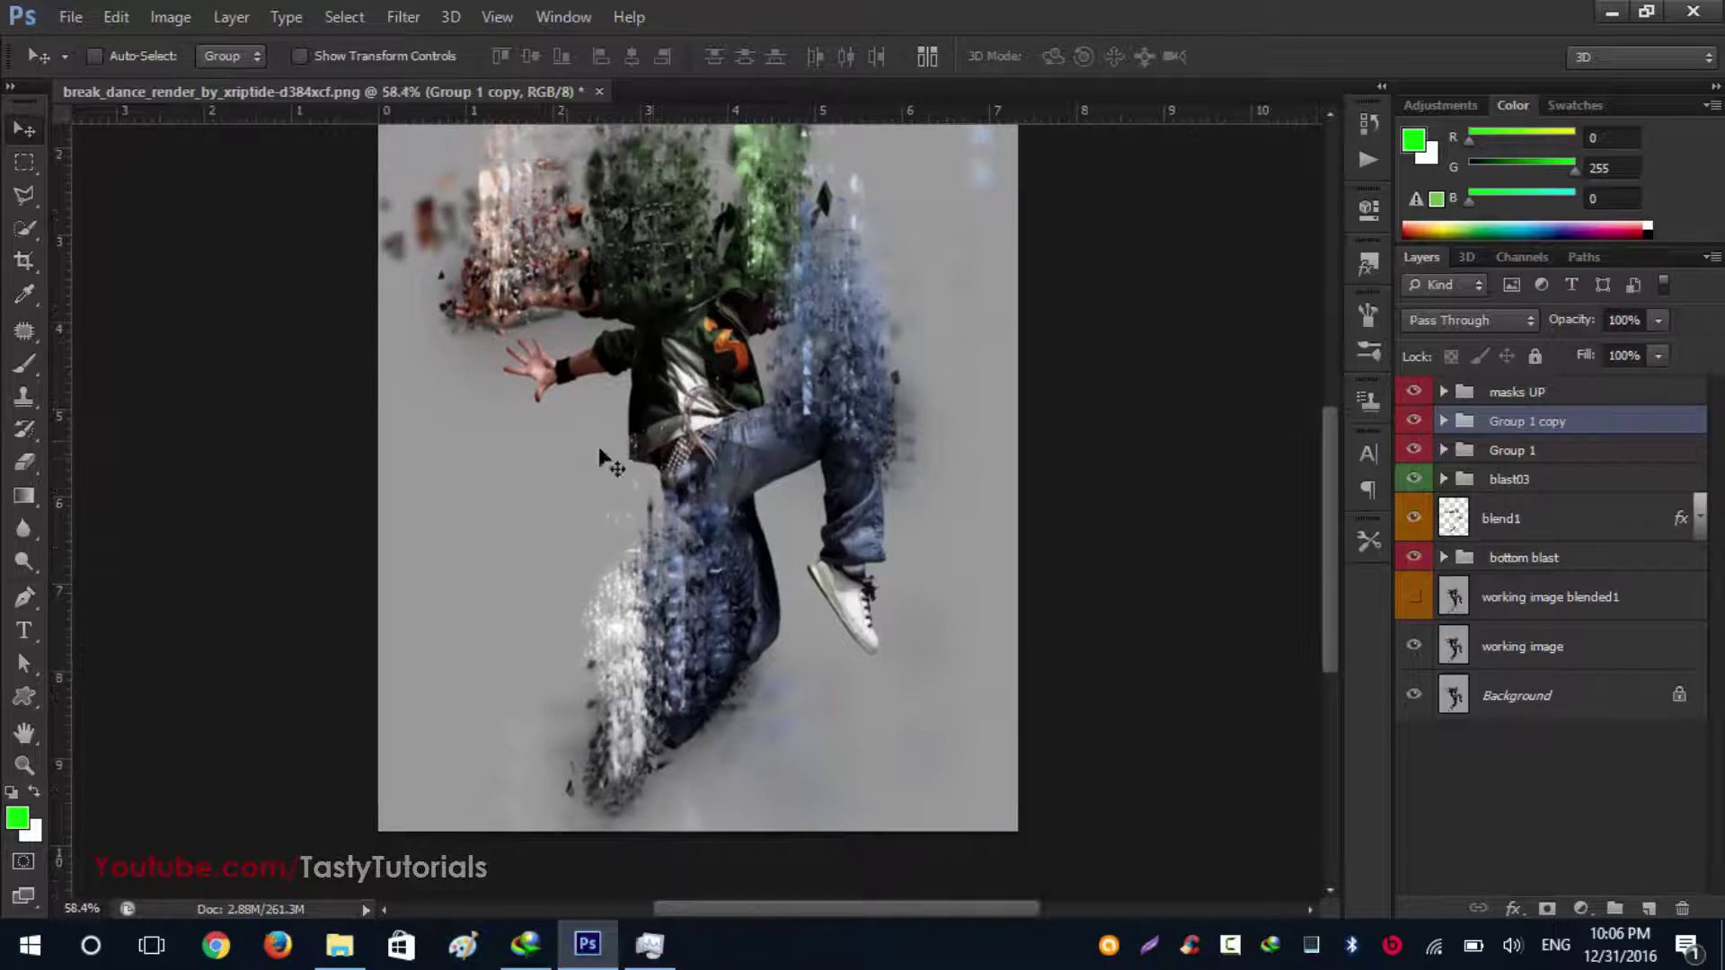
pyautogui.scroll(-2, 650, 473)
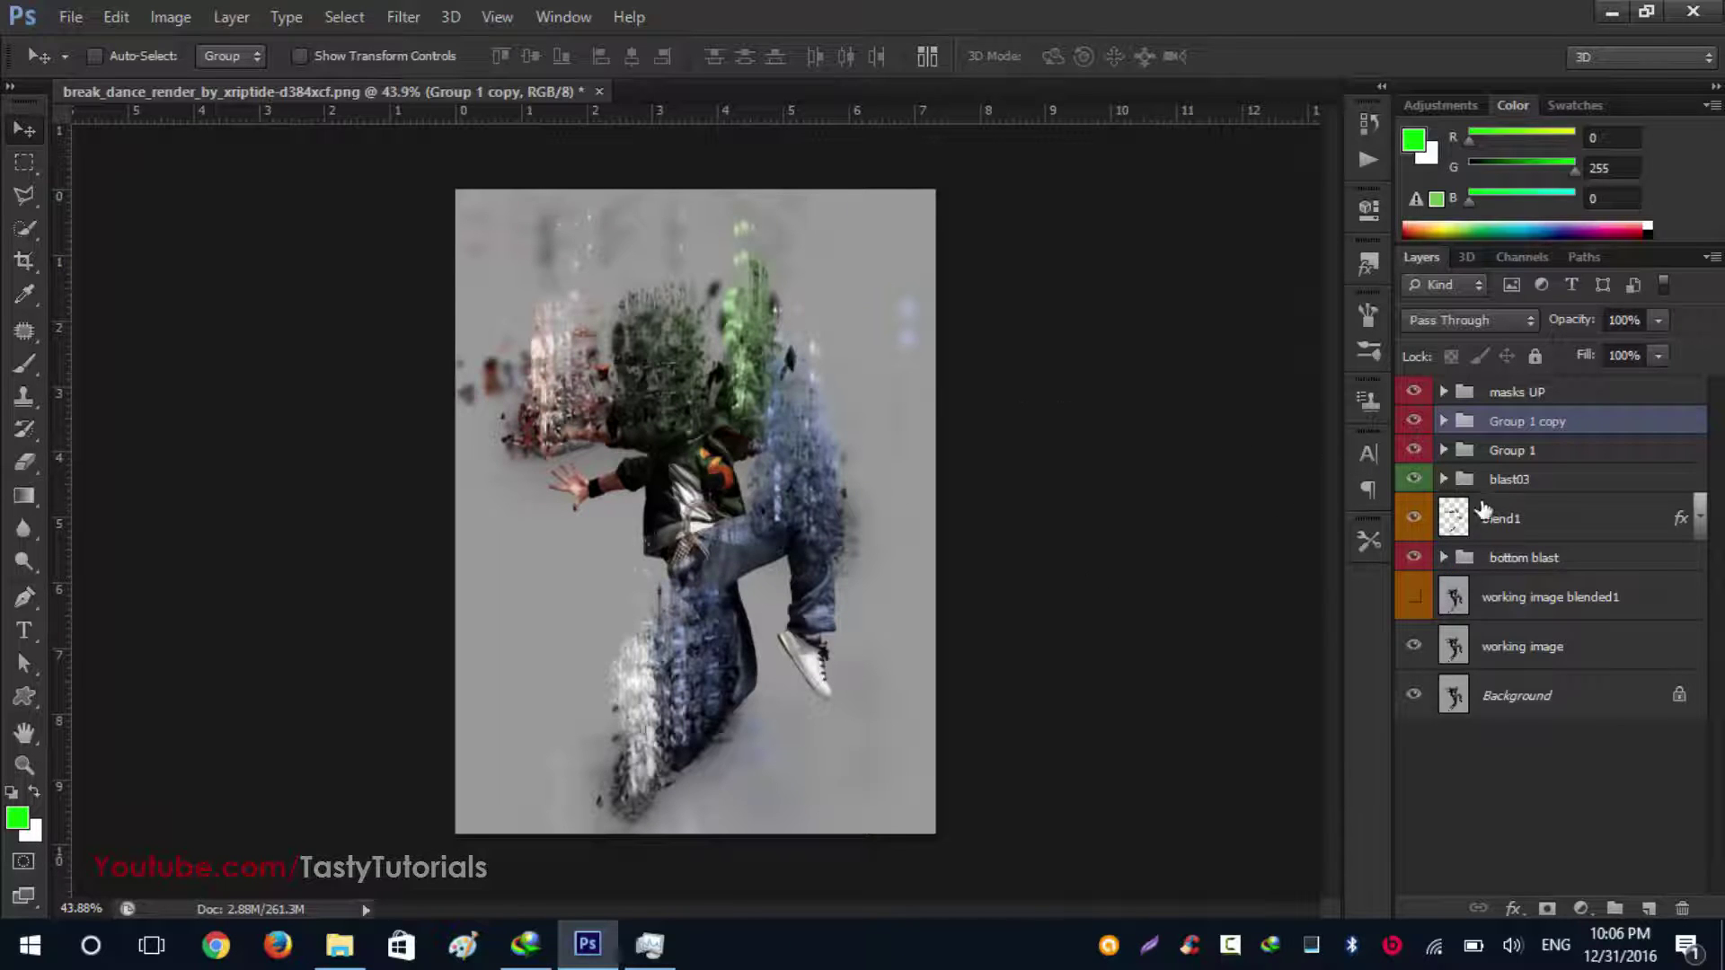
pyautogui.click(1437, 392)
pyautogui.click(1443, 393)
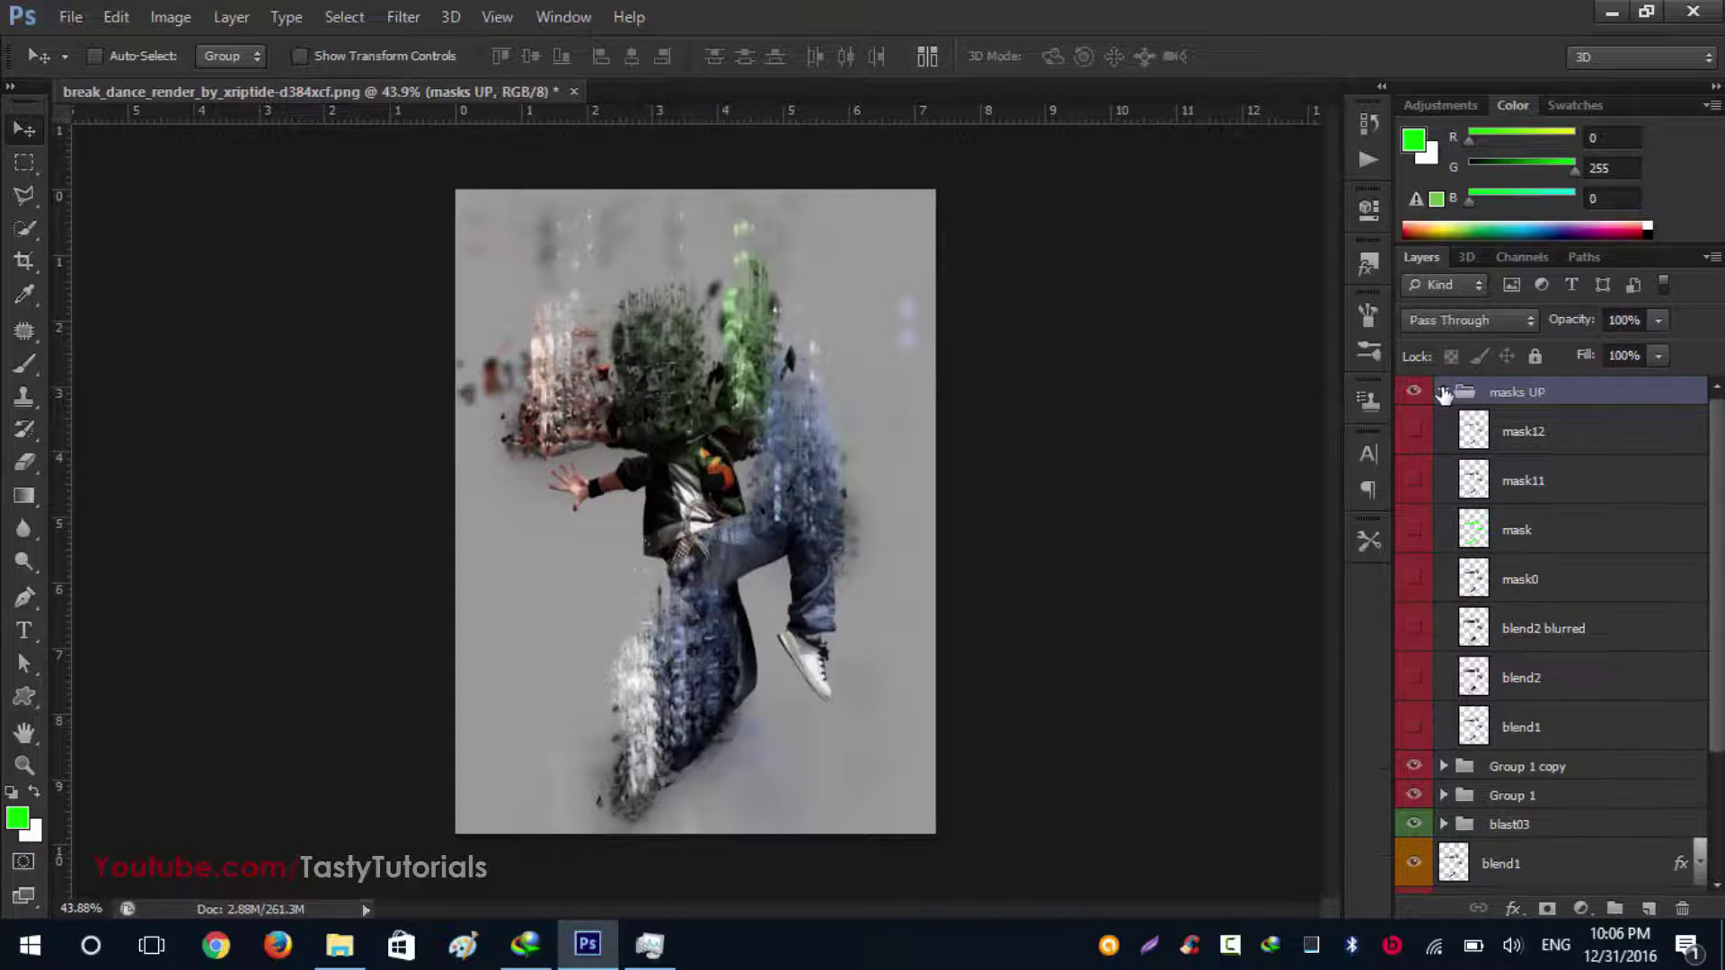
pyautogui.click(1443, 392)
pyautogui.click(1443, 393)
pyautogui.click(1408, 432)
pyautogui.click(1407, 432)
pyautogui.click(1408, 432)
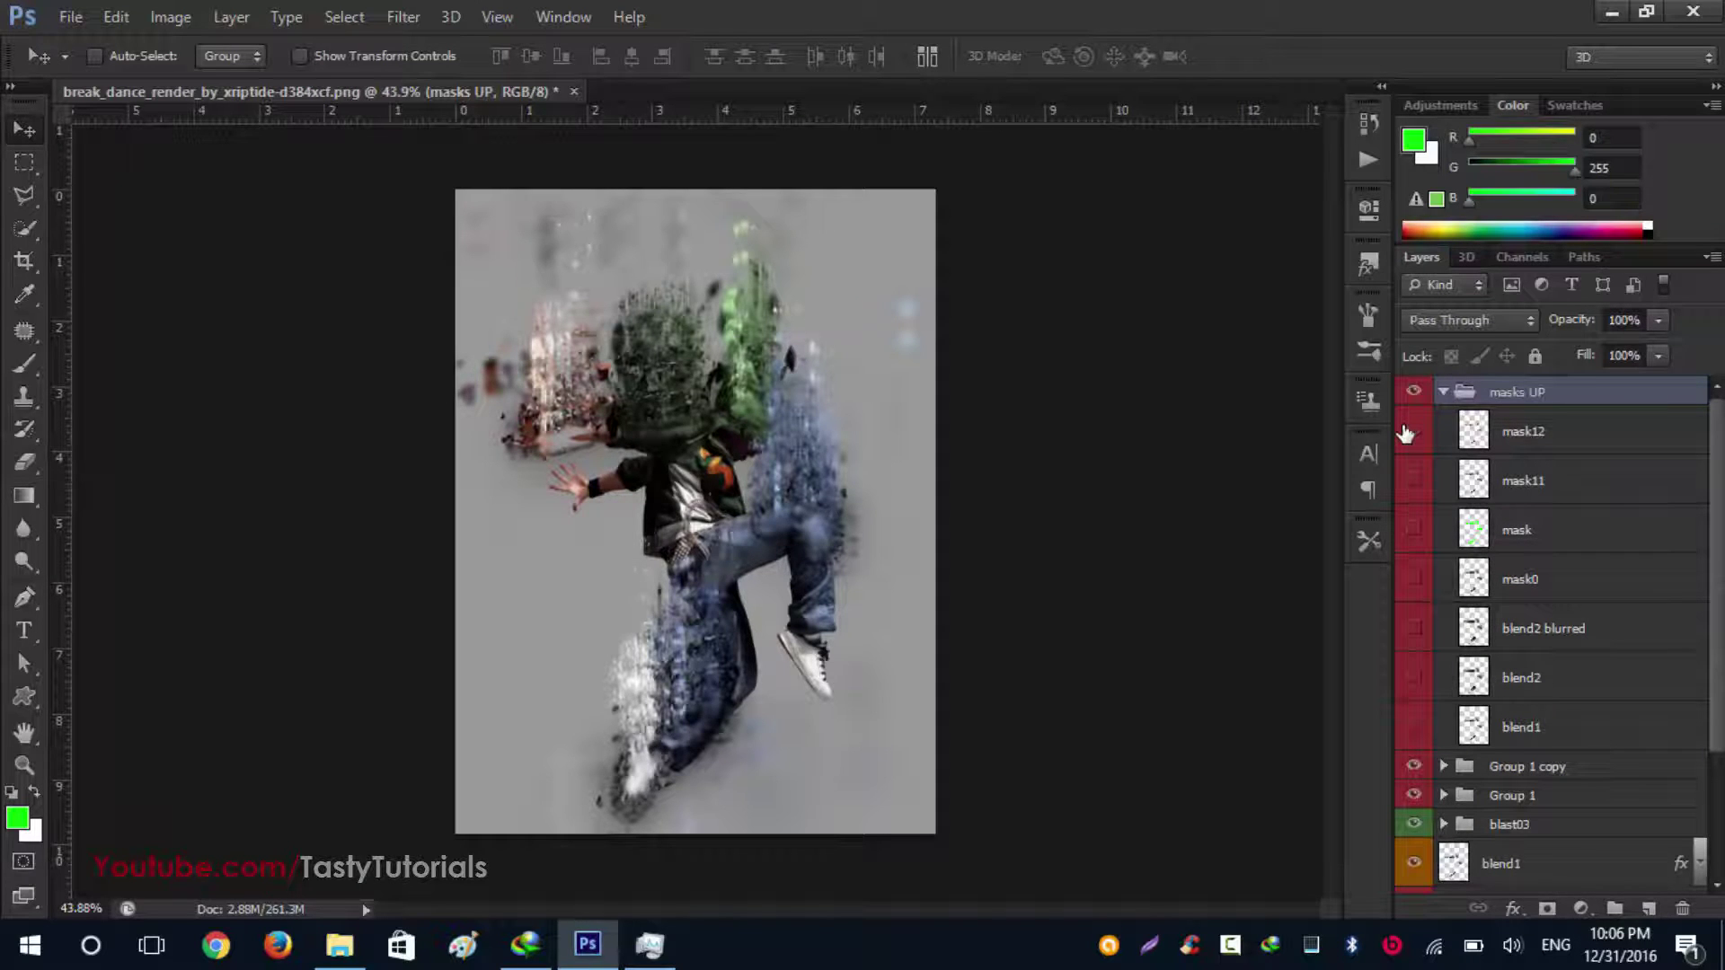
pyautogui.click(1407, 432)
pyautogui.click(1408, 432)
pyautogui.click(1409, 448)
pyautogui.click(1412, 482)
pyautogui.click(1412, 482)
pyautogui.click(1412, 483)
pyautogui.scroll(5, 682, 404)
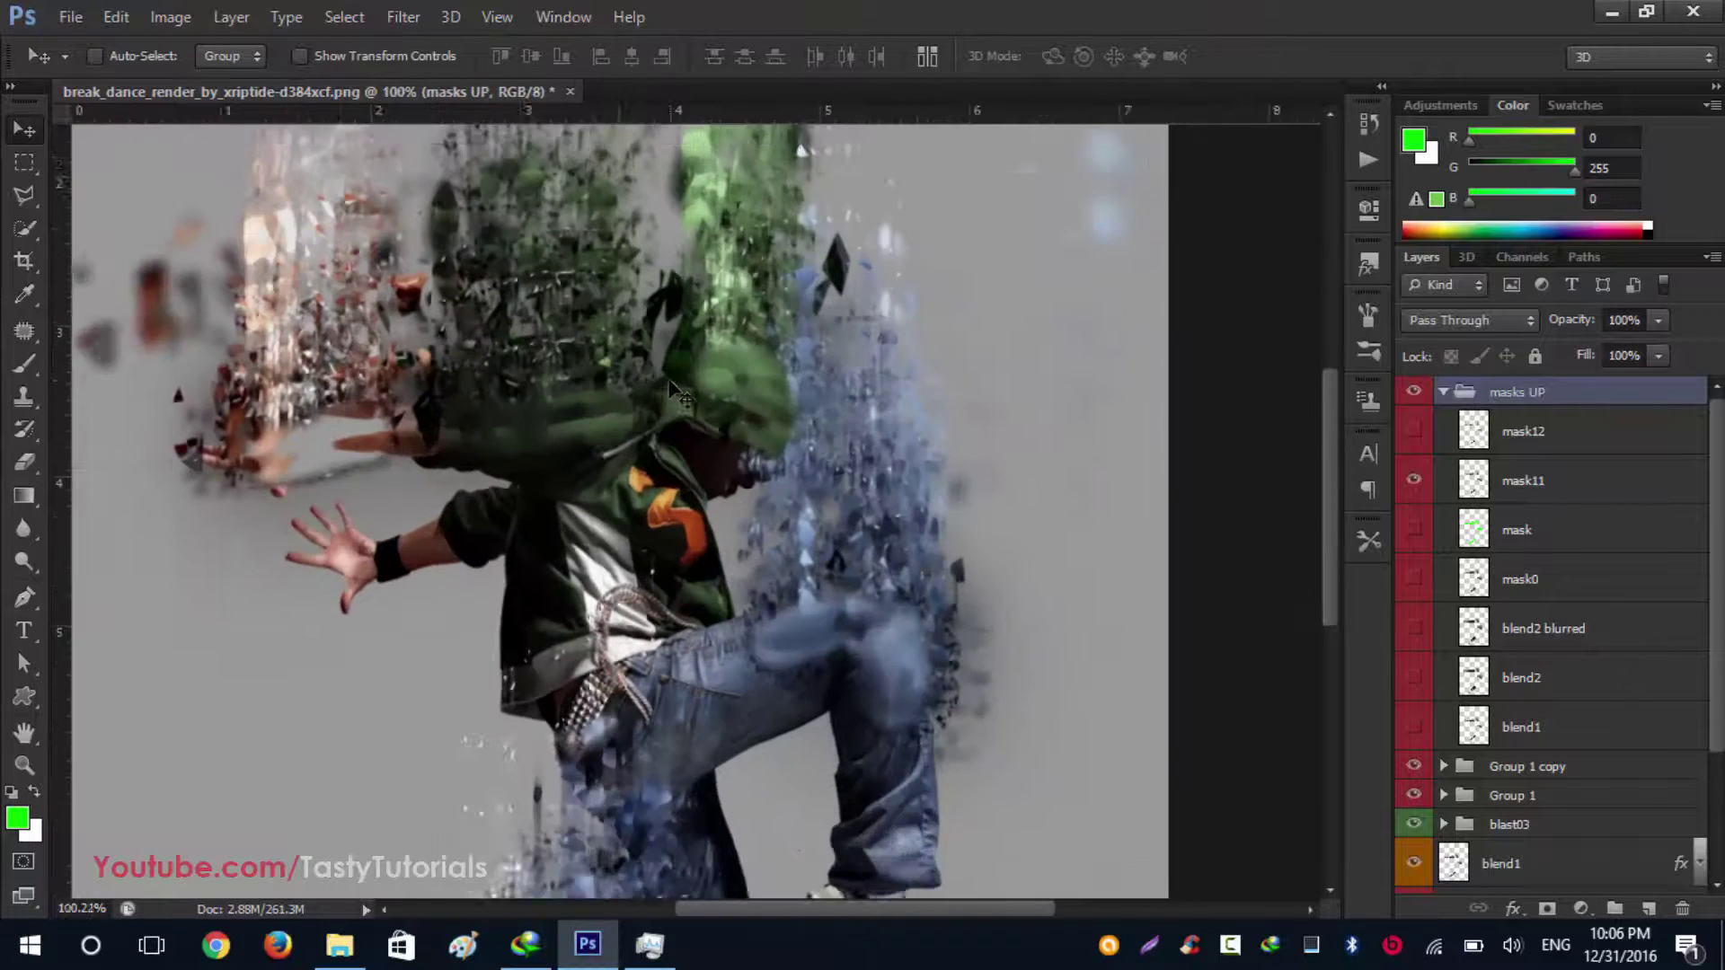
pyautogui.scroll(-1, 675, 392)
pyautogui.scroll(-1, 675, 392)
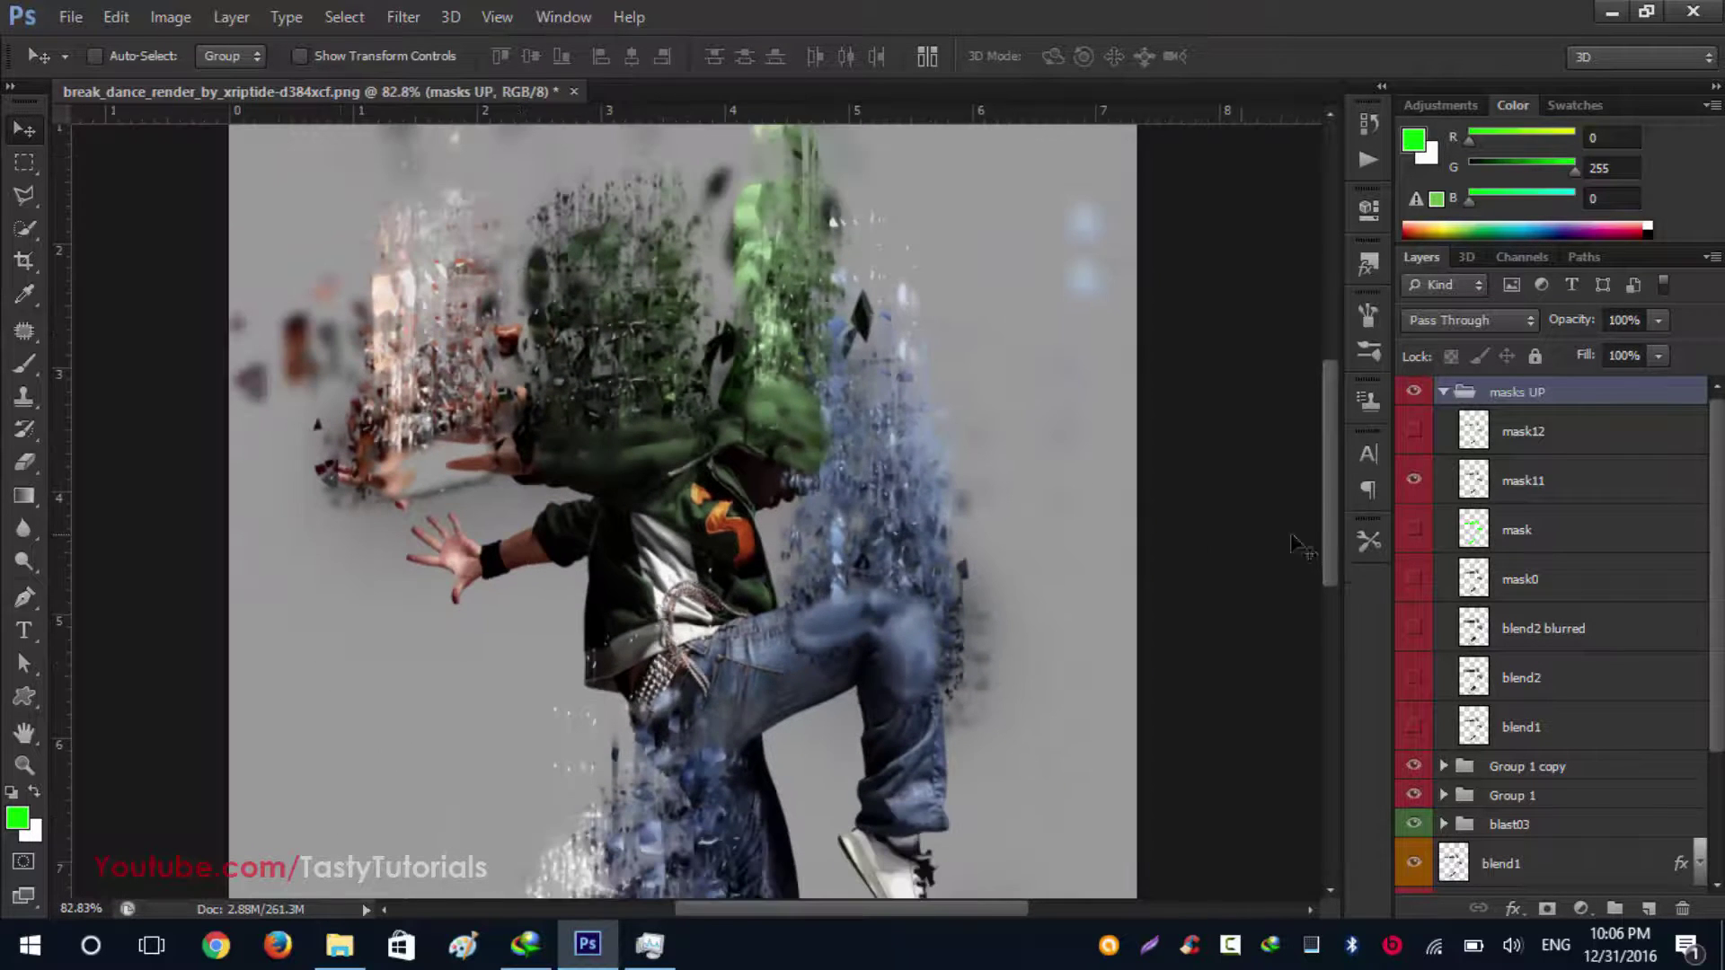
pyautogui.click(1406, 538)
pyautogui.click(1407, 535)
pyautogui.click(1413, 575)
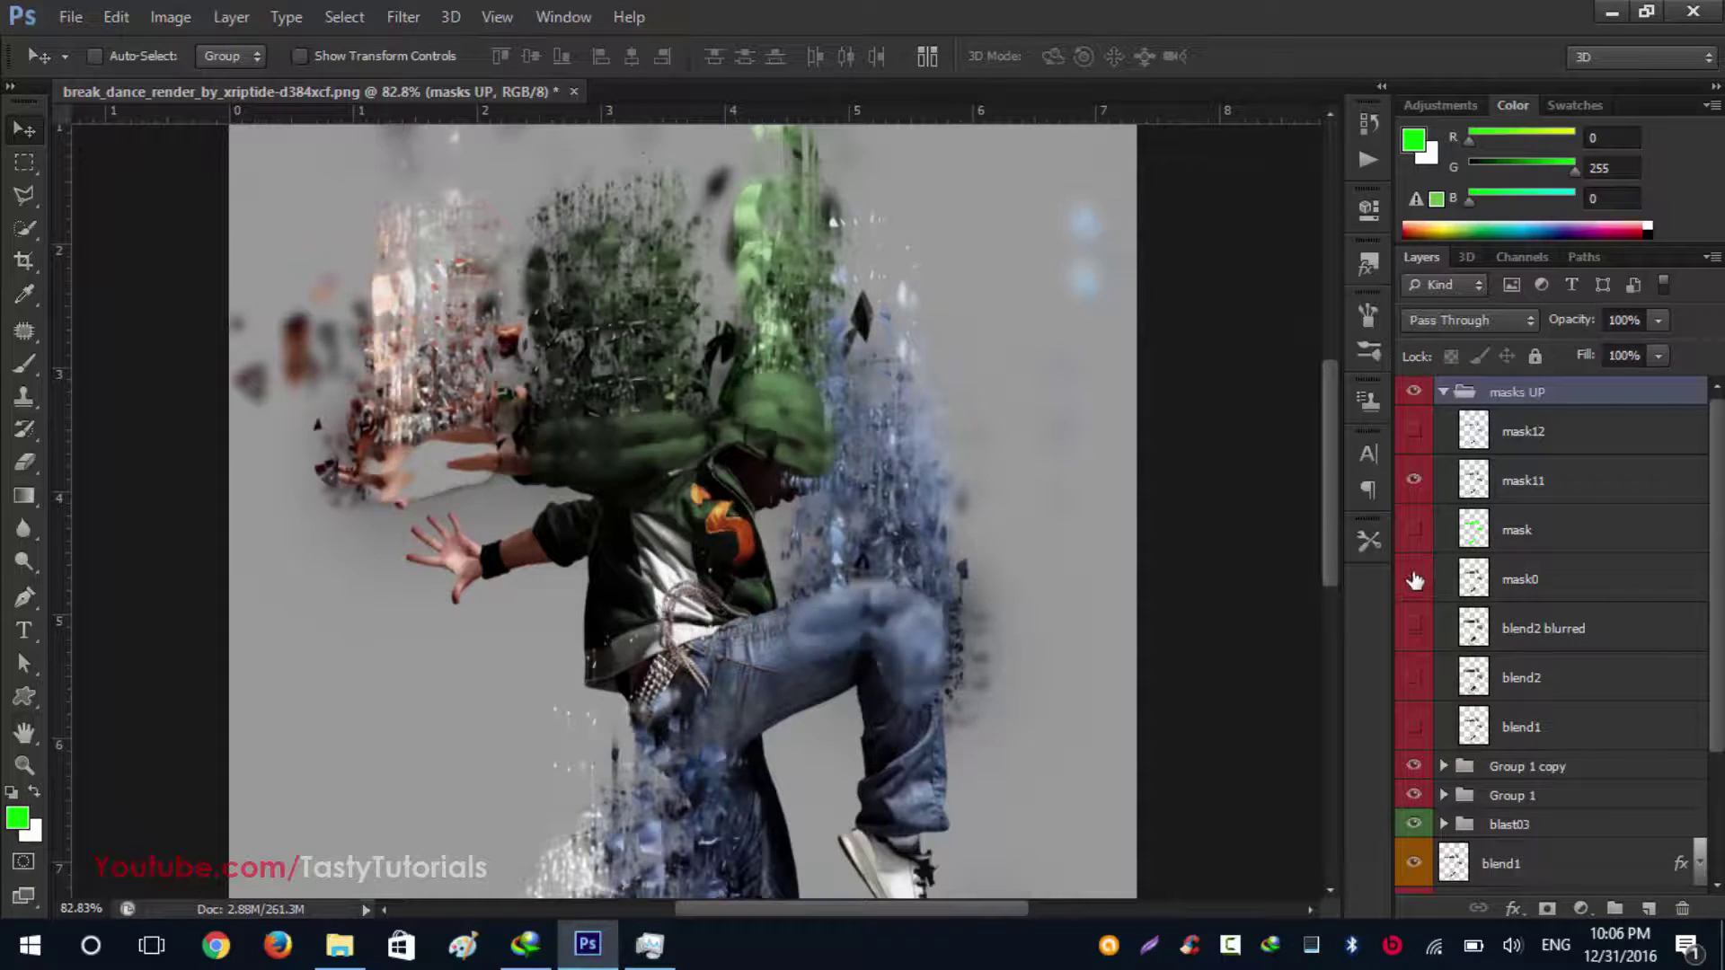
pyautogui.click(1415, 566)
pyautogui.click(1414, 481)
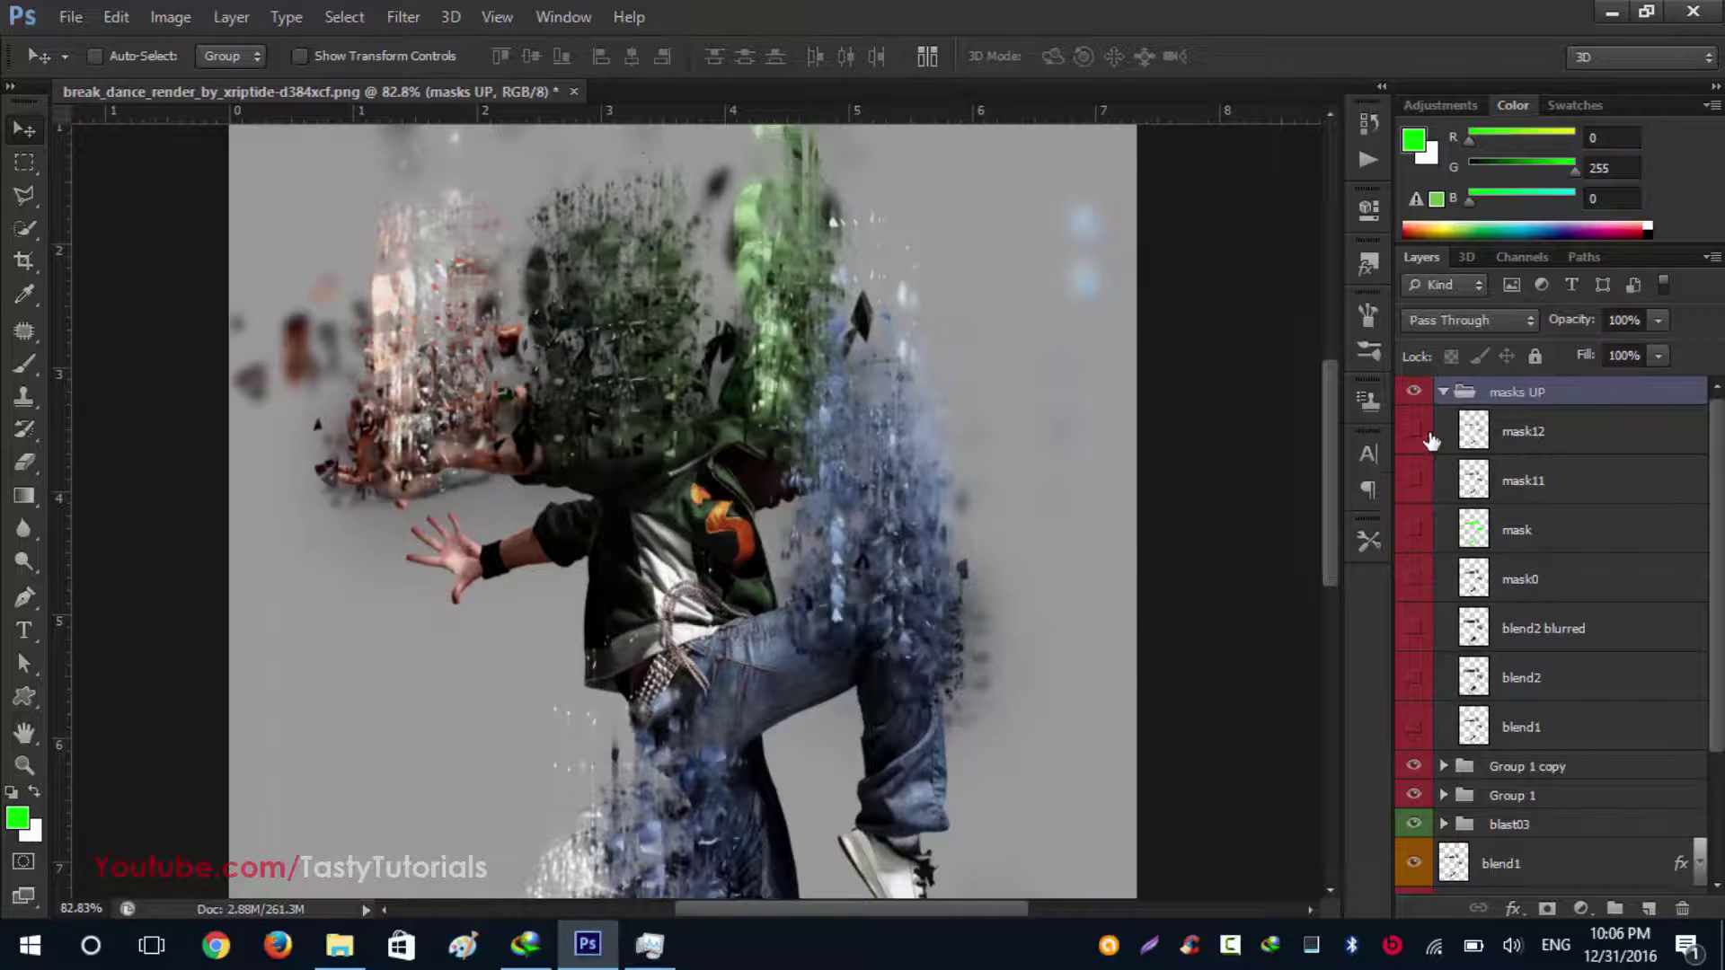
pyautogui.click(1443, 392)
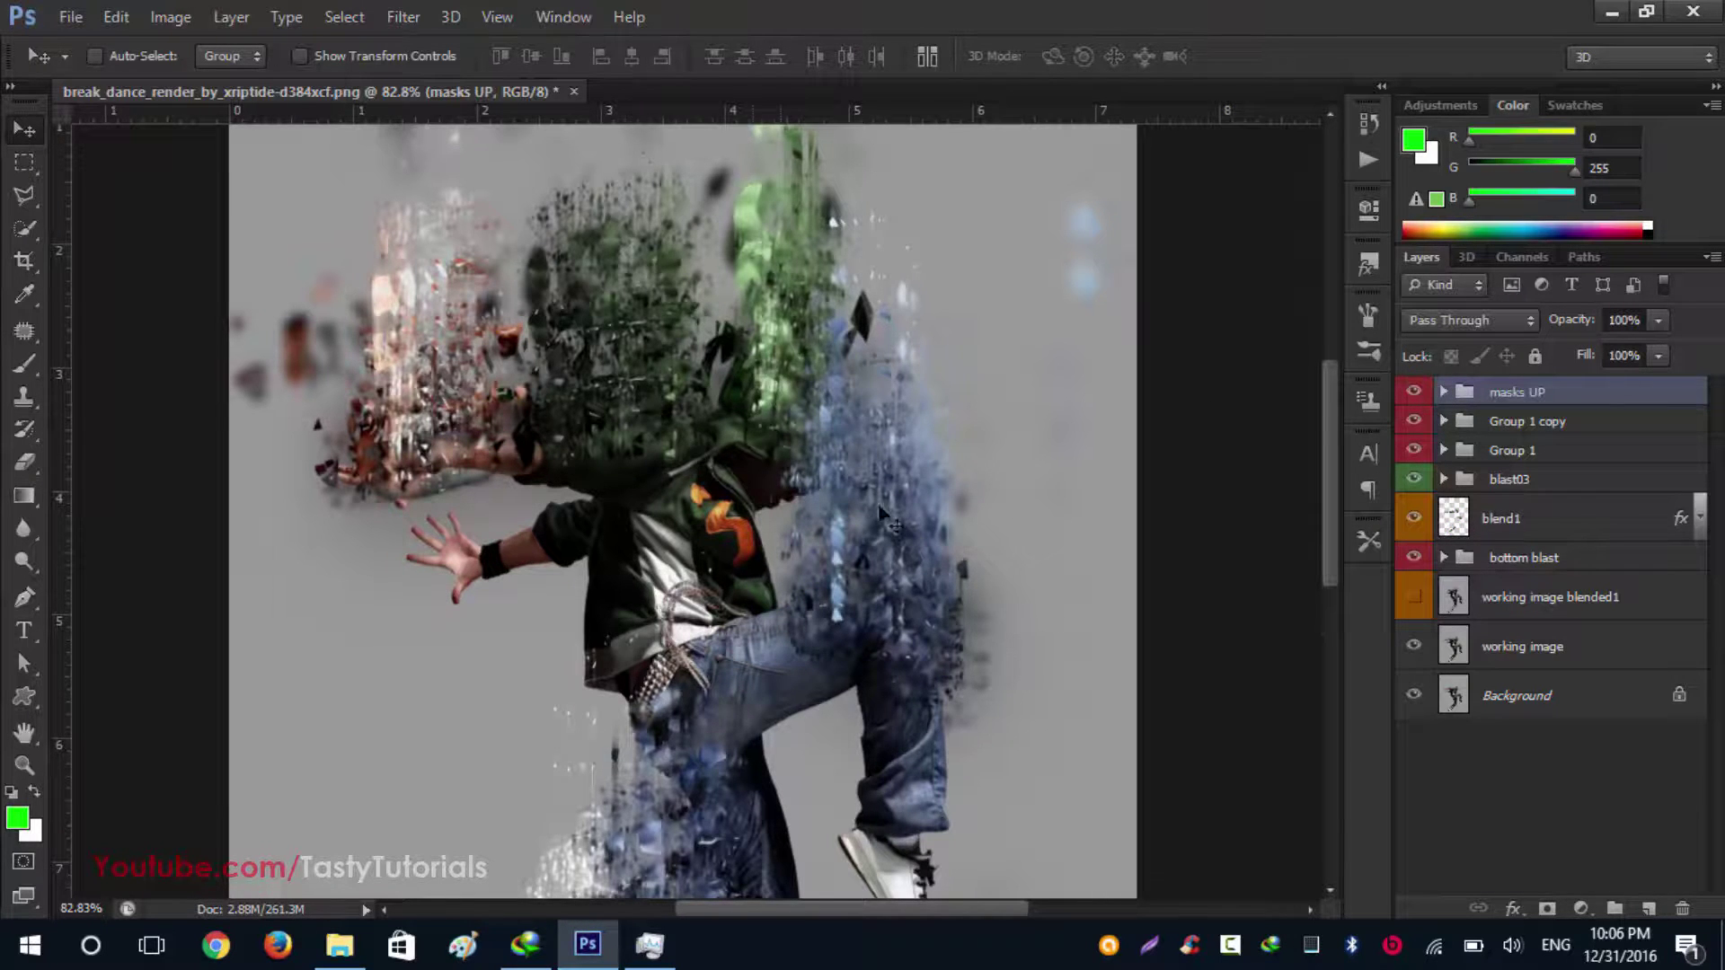
pyautogui.click(1508, 767)
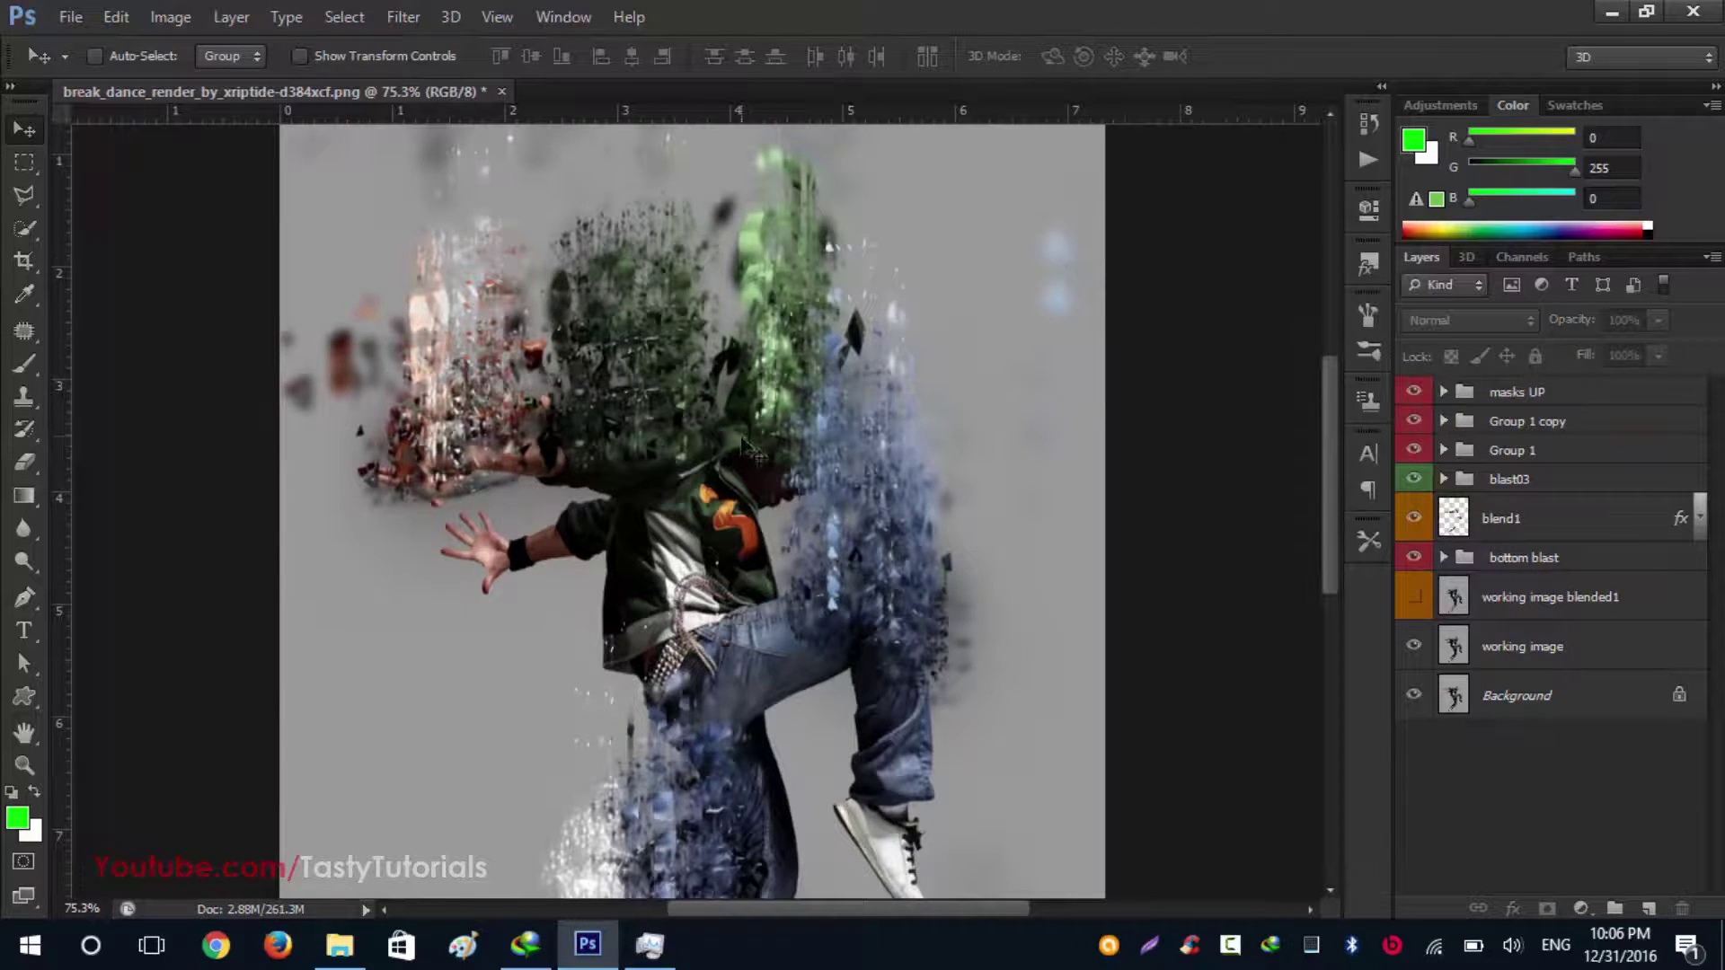
pyautogui.scroll(-5, 753, 453)
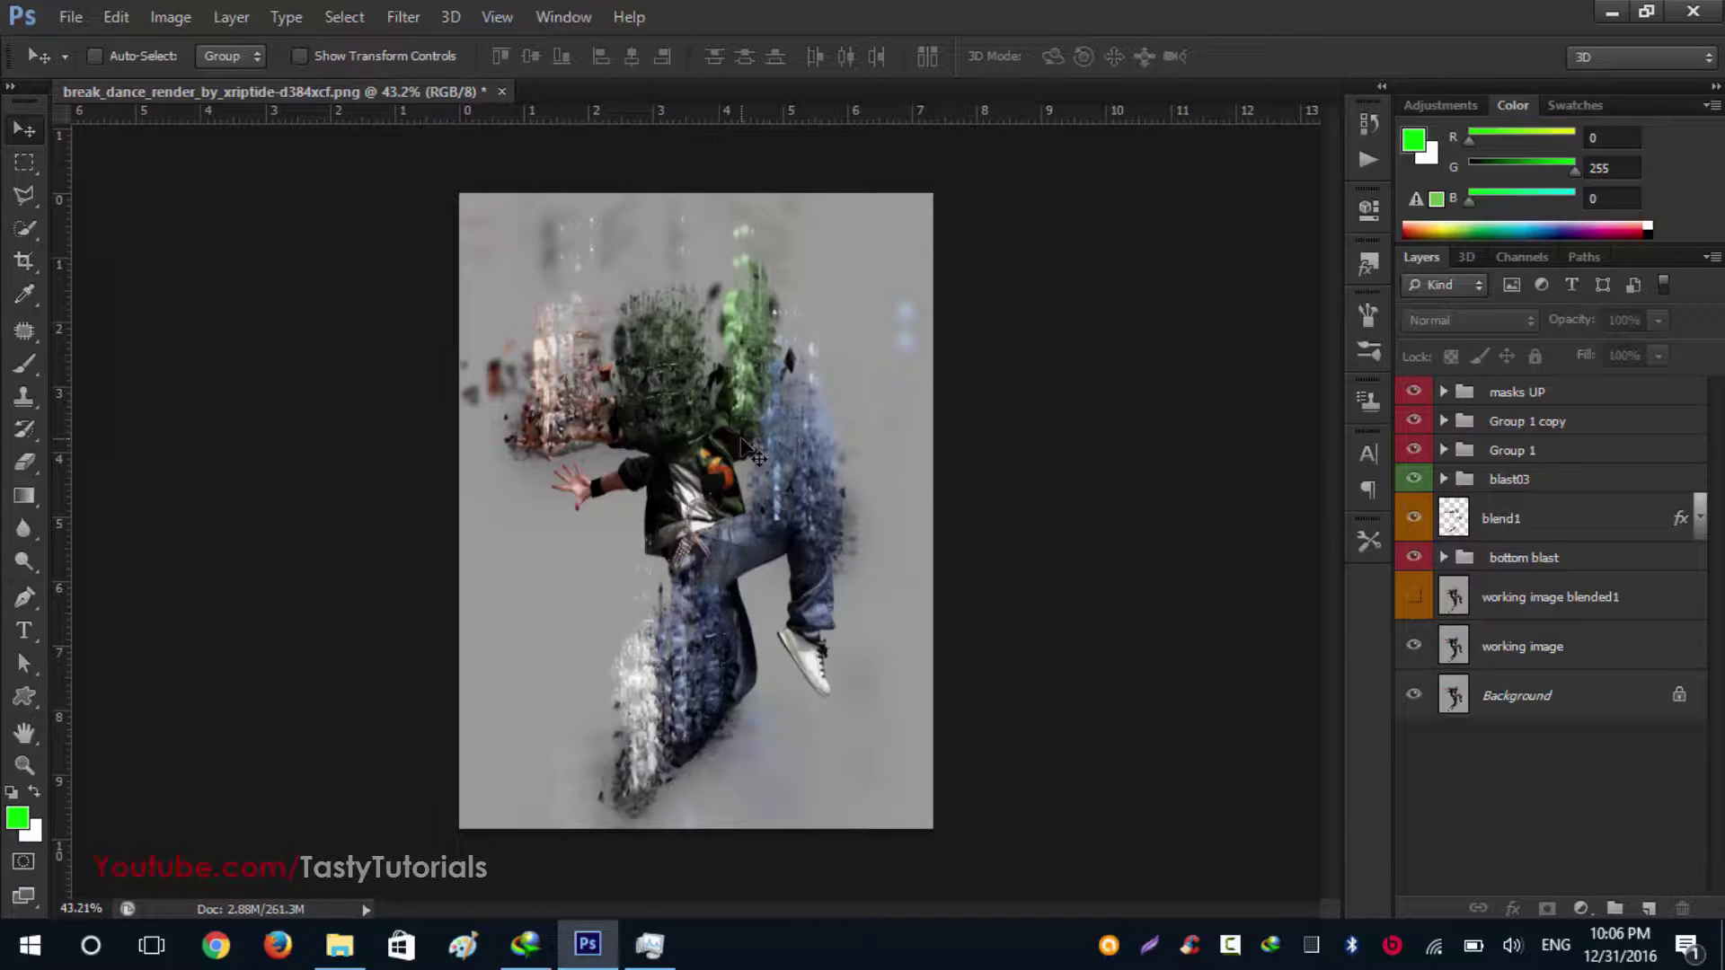
pyautogui.click(1521, 404)
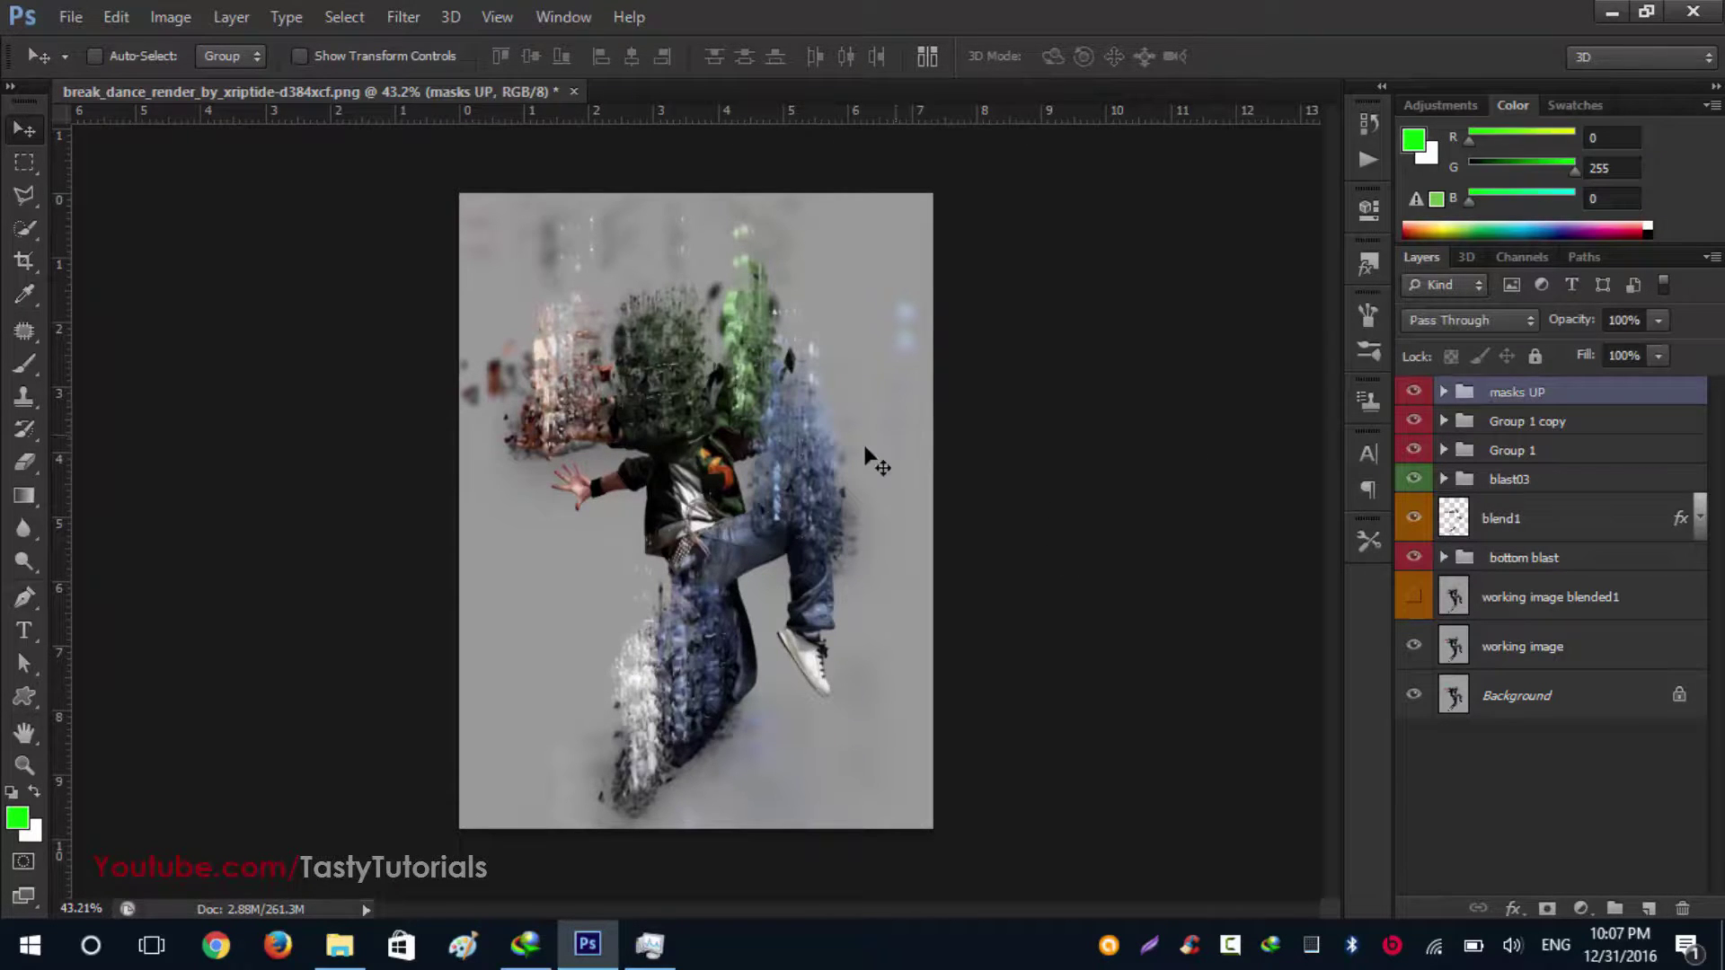
pyautogui.scroll(-1, 877, 421)
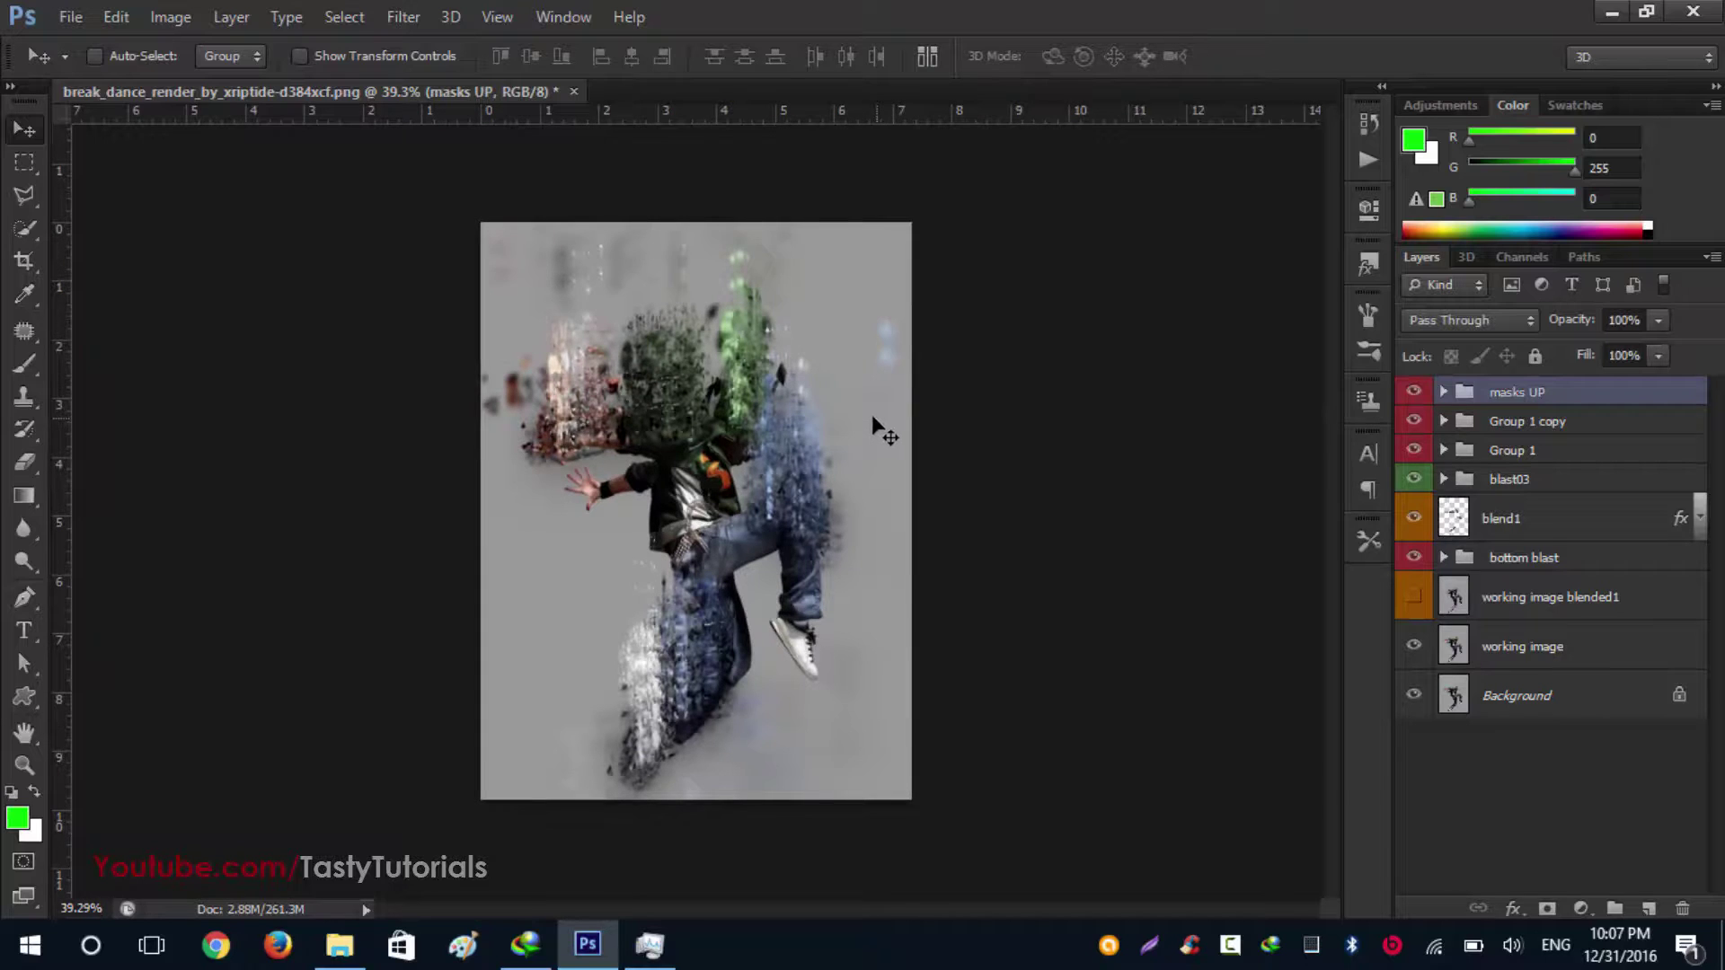